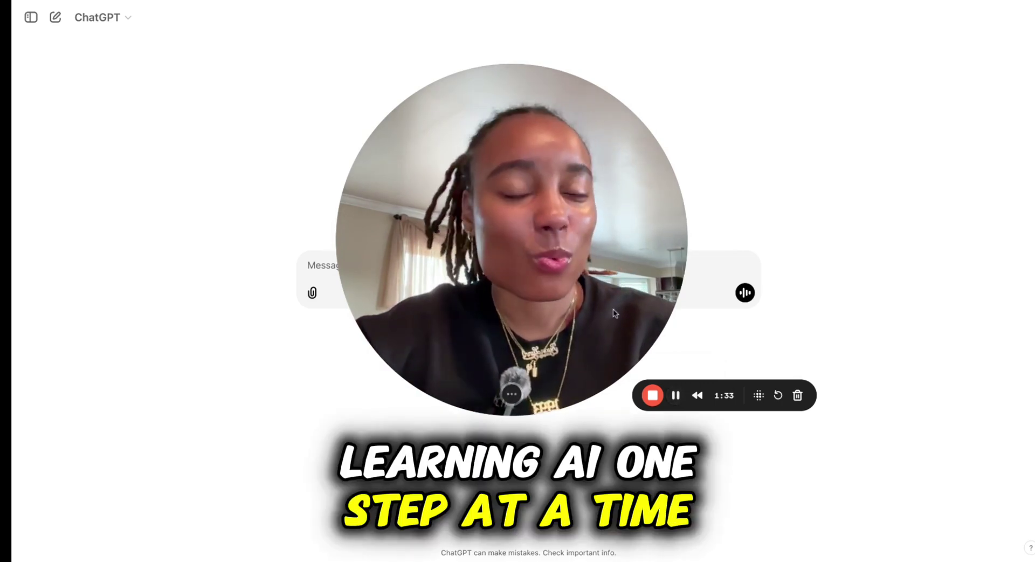
click(677, 396)
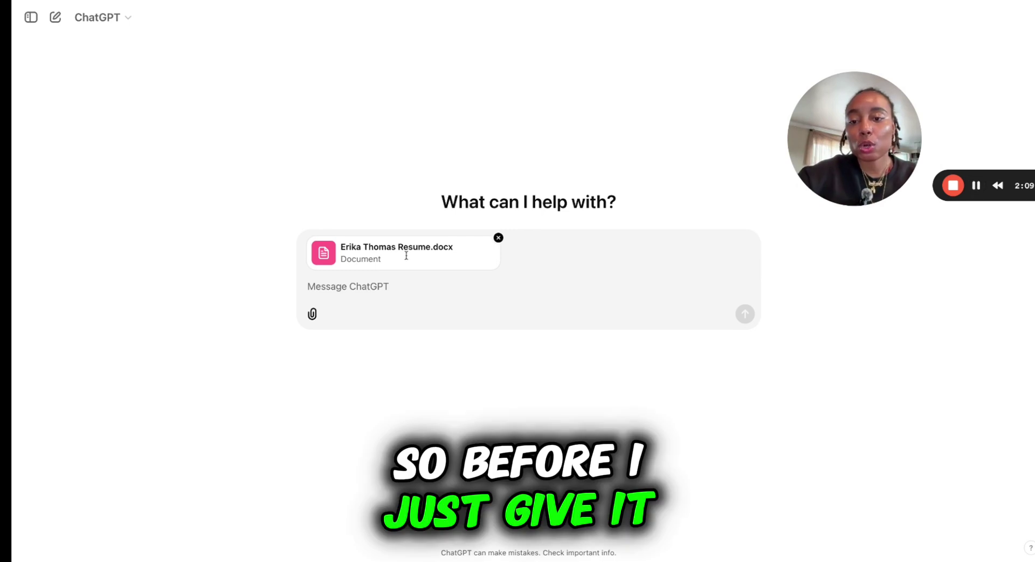
click(395, 292)
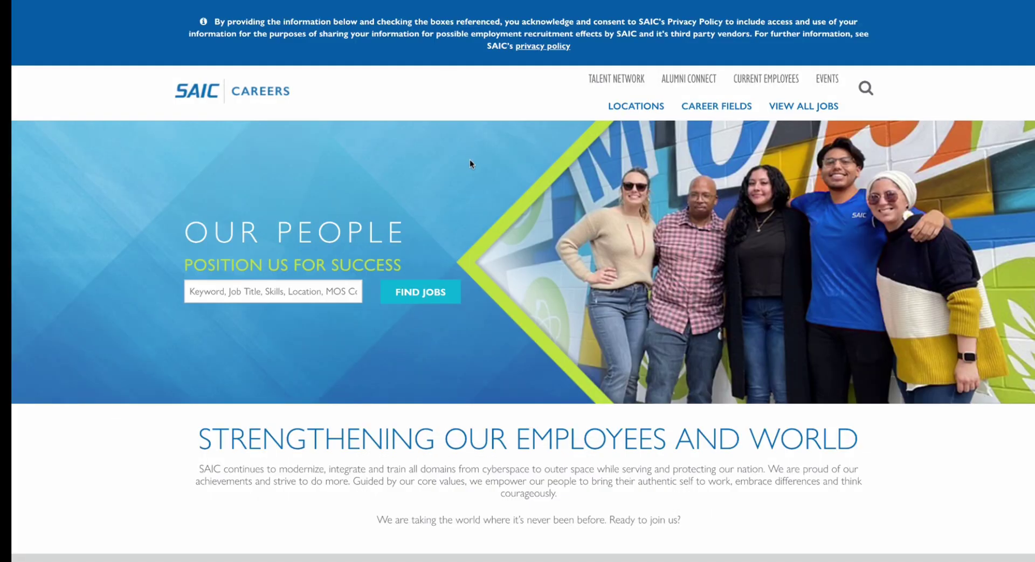
- Open the list of all job openings from the SAIC careers home page
scroll(470, 157, down, 8)
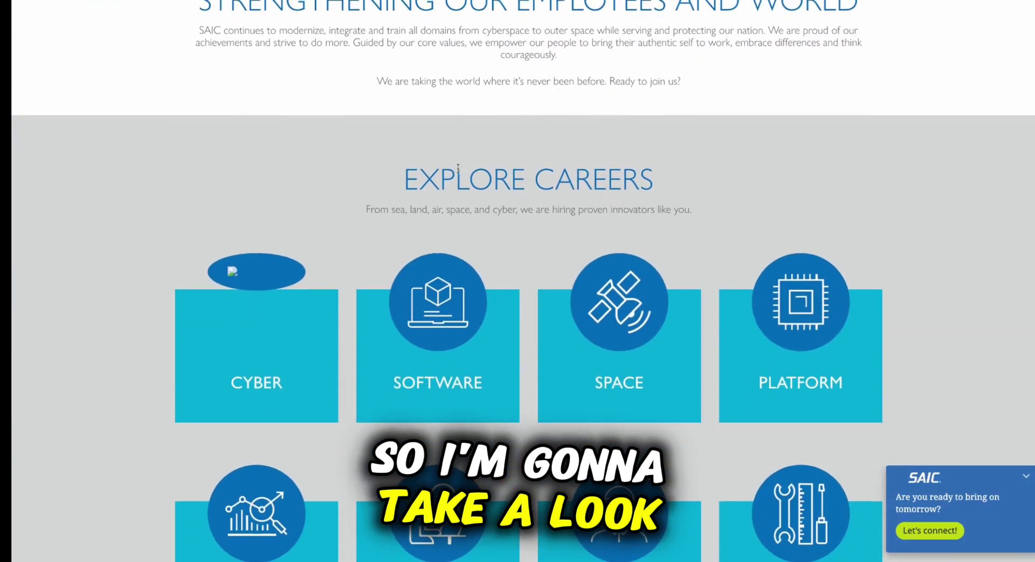
scroll(458, 168, up, 3)
scroll(456, 173, down, 20)
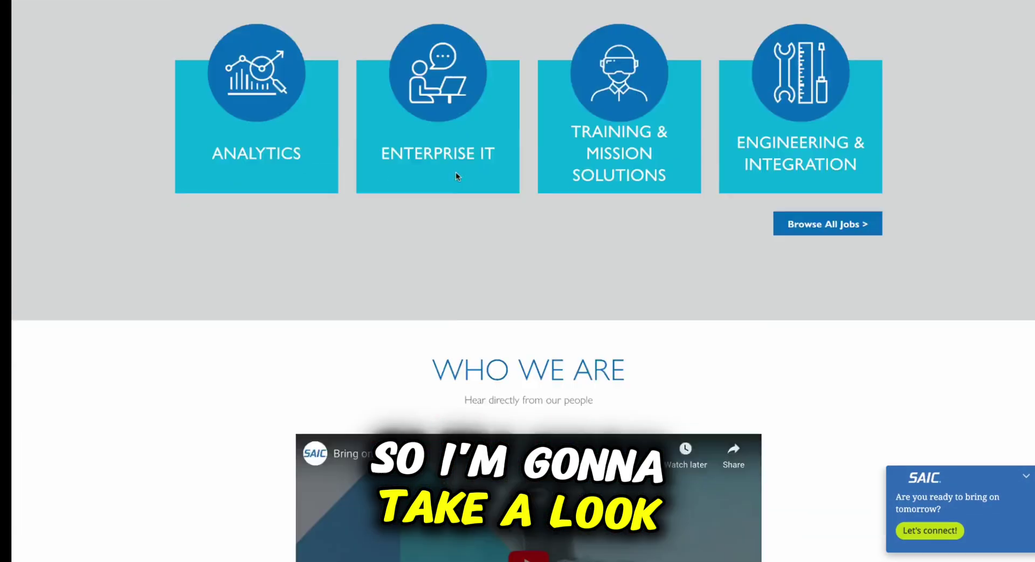
scroll(456, 175, up, 4)
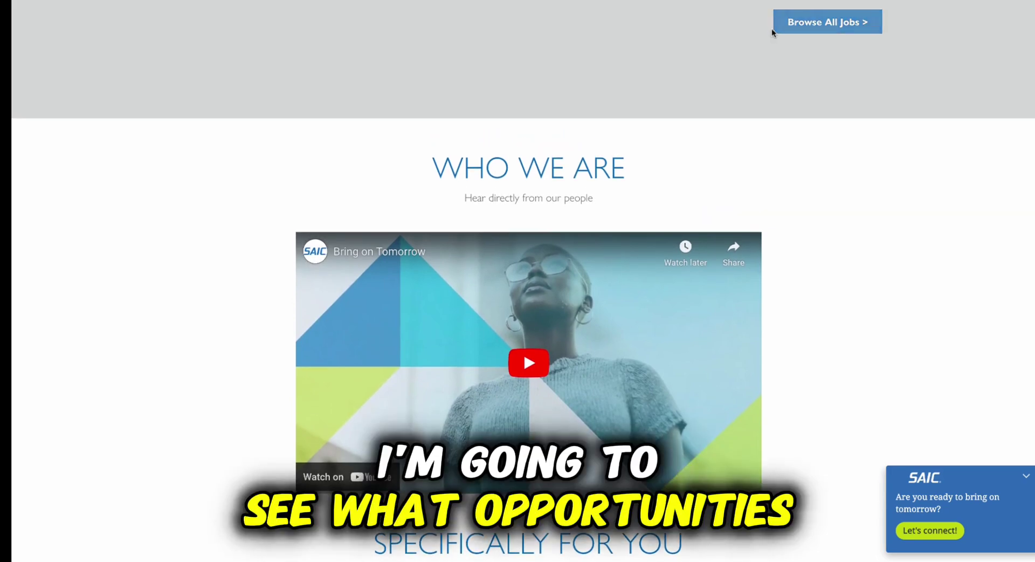
click(791, 30)
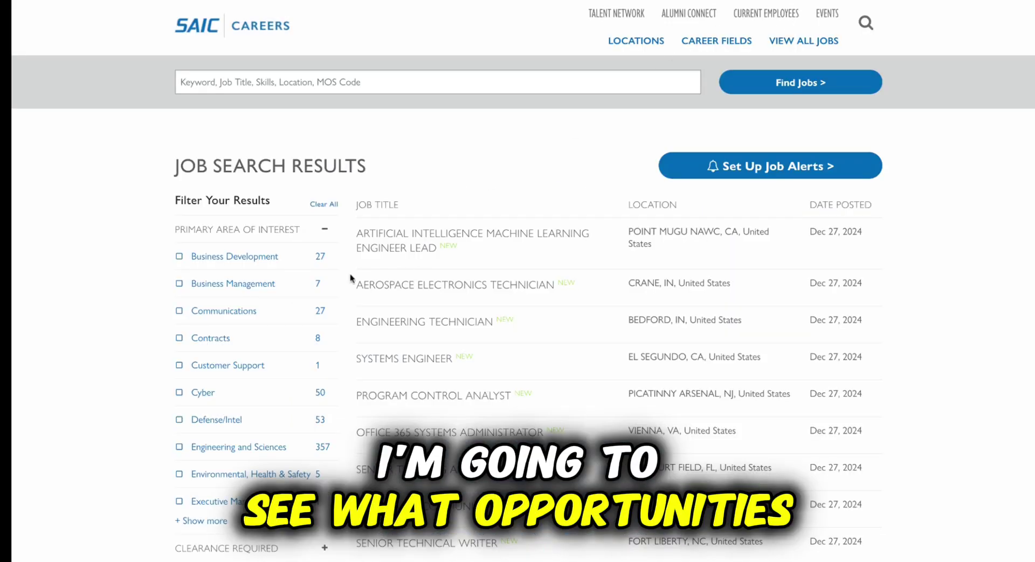
- Filter the job search results to Remote positions under the remote work options
scroll(300, 293, down, 5)
scroll(300, 295, down, 3)
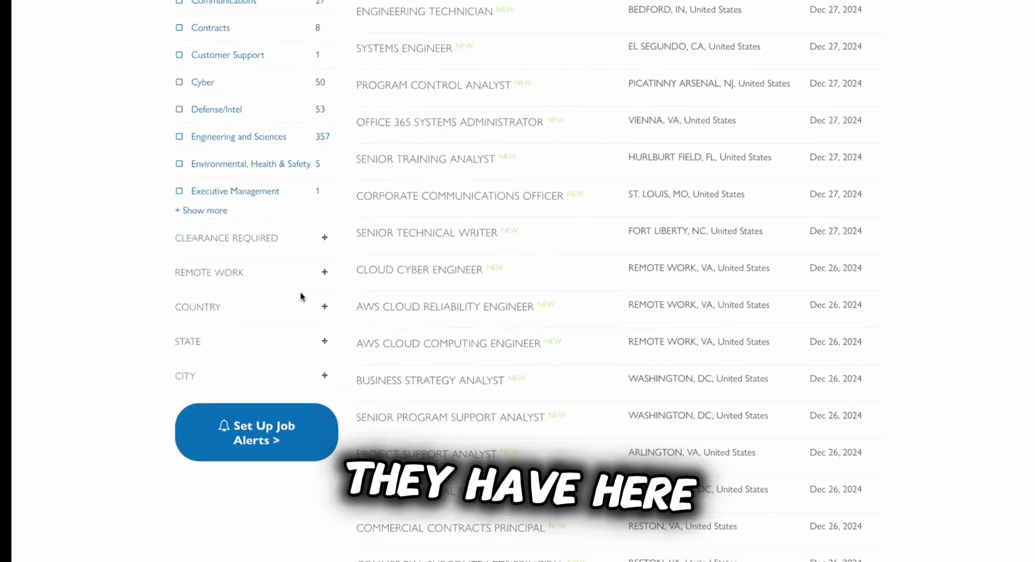
scroll(306, 186, up, 2)
scroll(306, 186, up, 1)
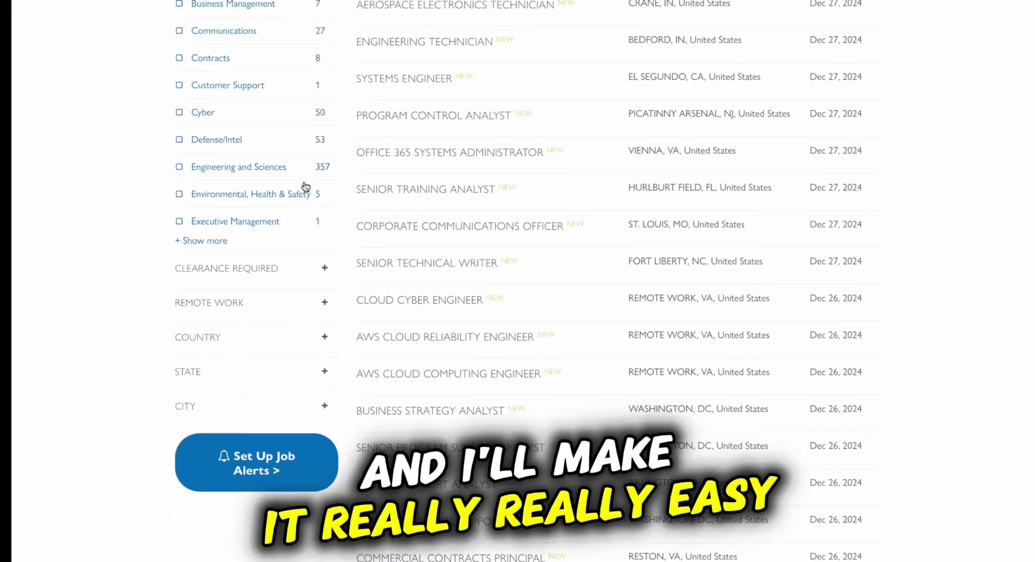
scroll(305, 186, down, 1)
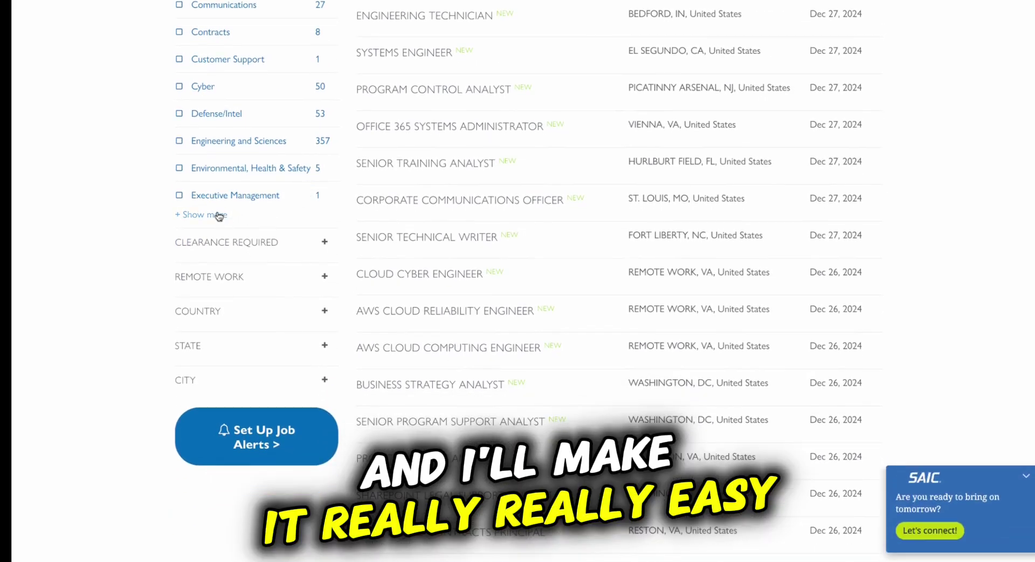
click(208, 278)
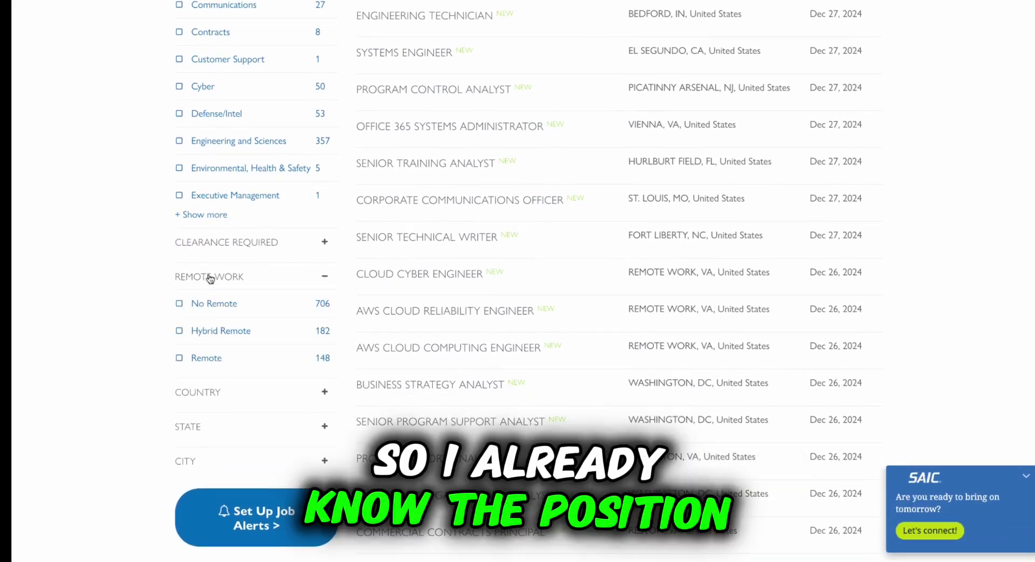
click(190, 357)
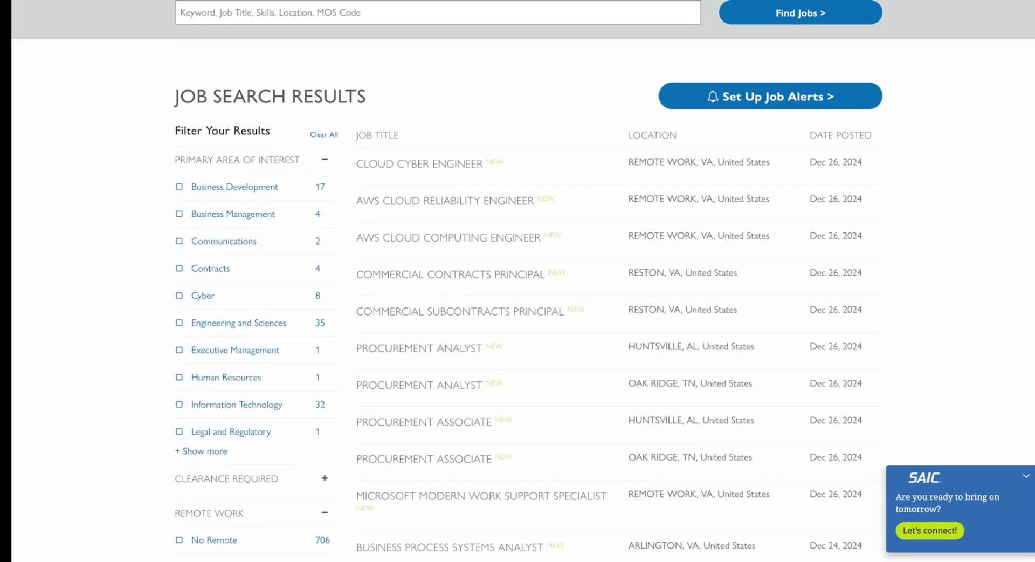
- Open the Procurement Associate posting for Oak Ridge, TN and go to its job description
scroll(453, 157, down, 7)
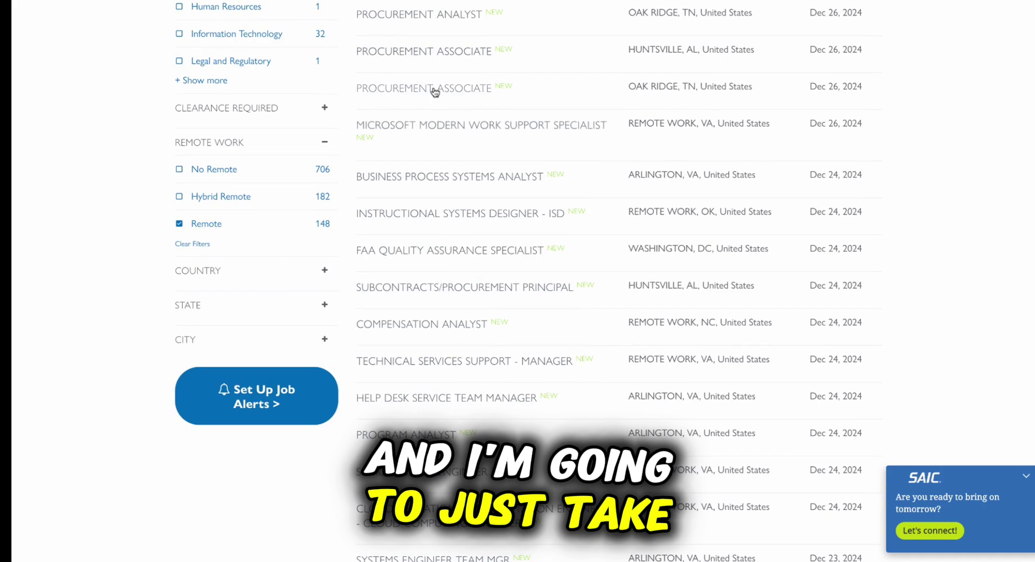
click(434, 89)
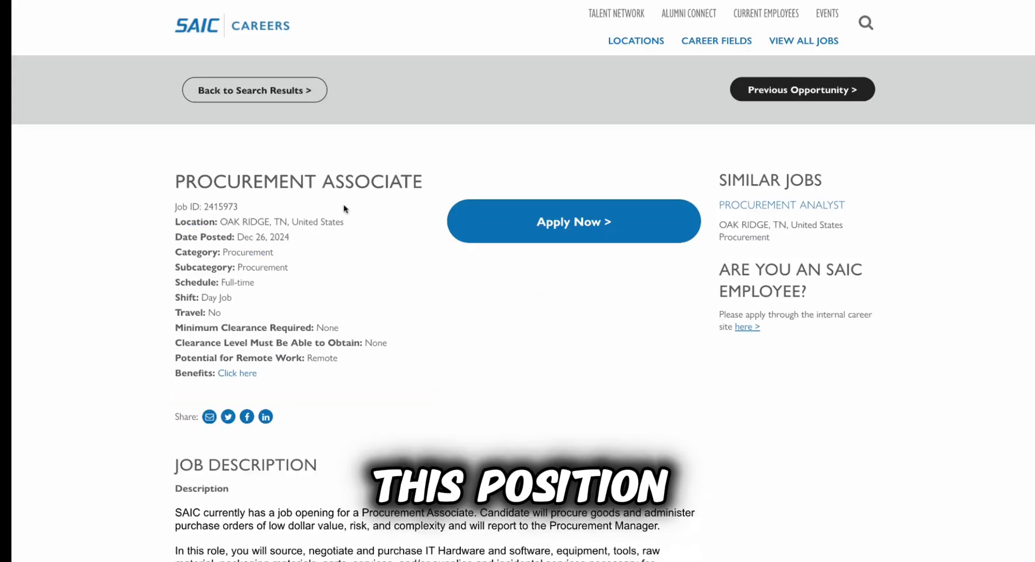
scroll(178, 258, down, 8)
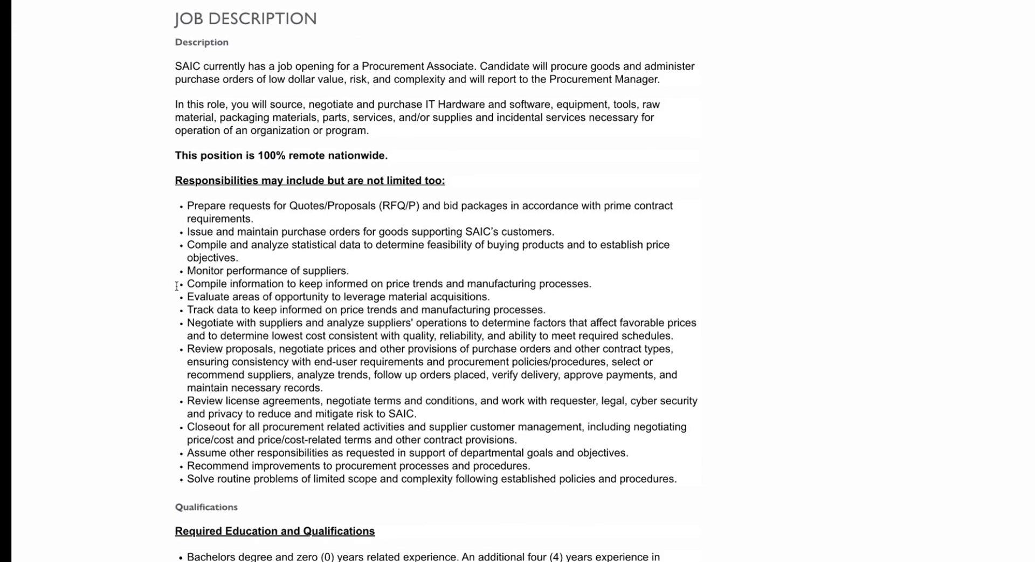
- Copy the responsibilities from "Prepare requests for Quotes/Proposals" through "maintain necessary records." and paste them into the ChatGPT message with the attached resume
drag(180, 209, 365, 379)
click(365, 379)
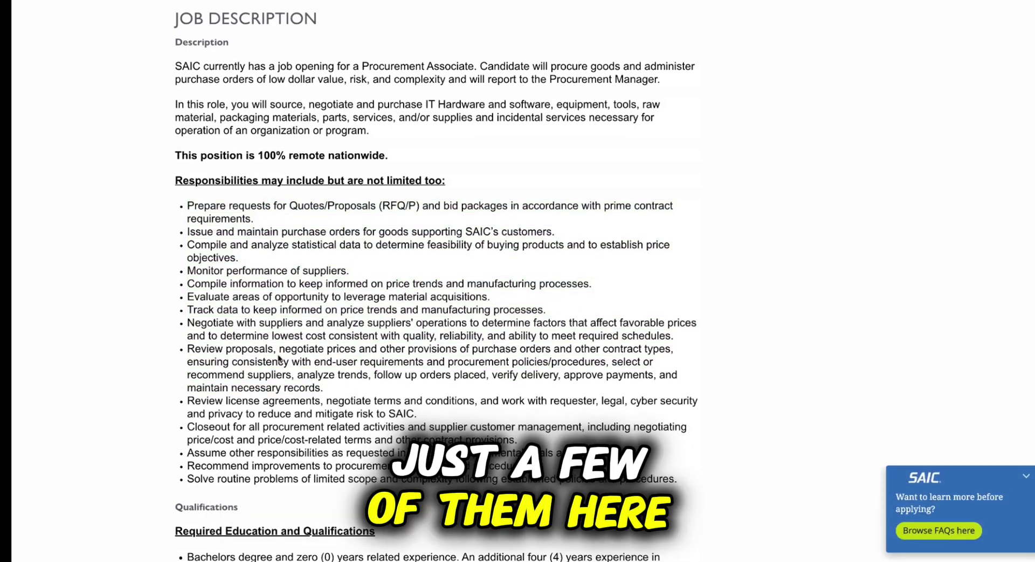
drag(178, 204, 328, 386)
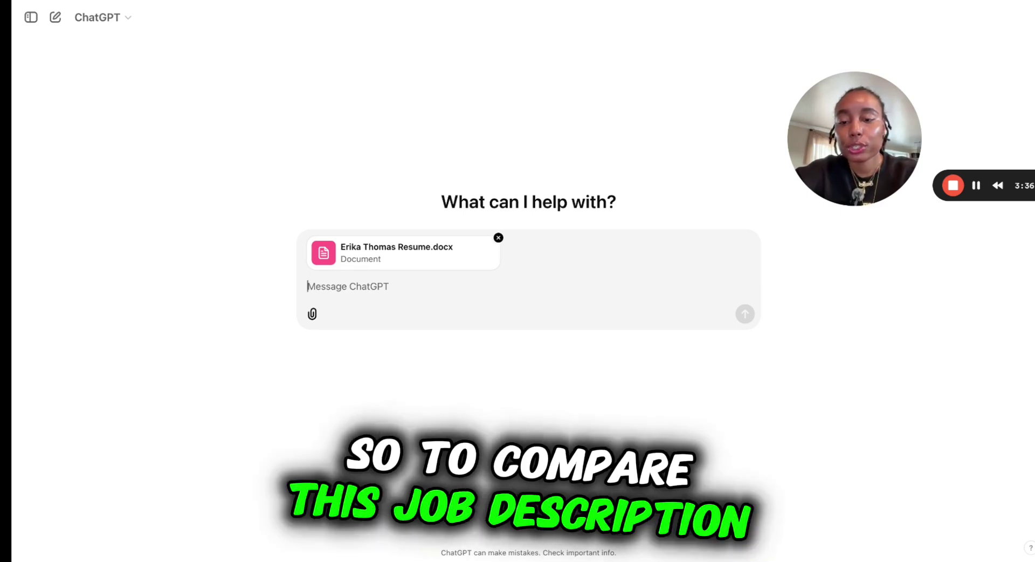
key(ctrl+v)
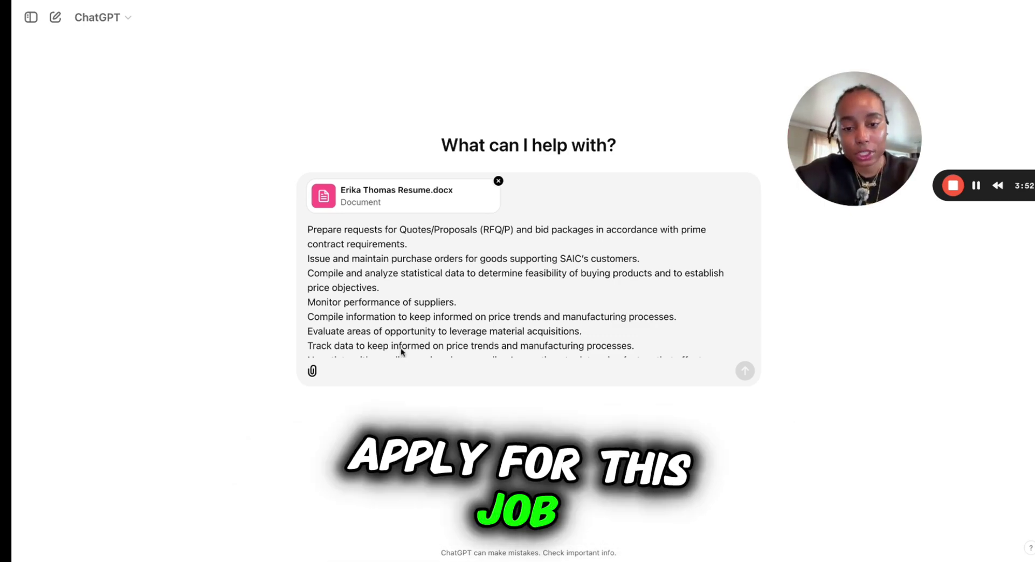
- Add "= My curret resume already displays alot of this infomation, I" after the pasted responsibilities in the message
scroll(555, 274, down, 4)
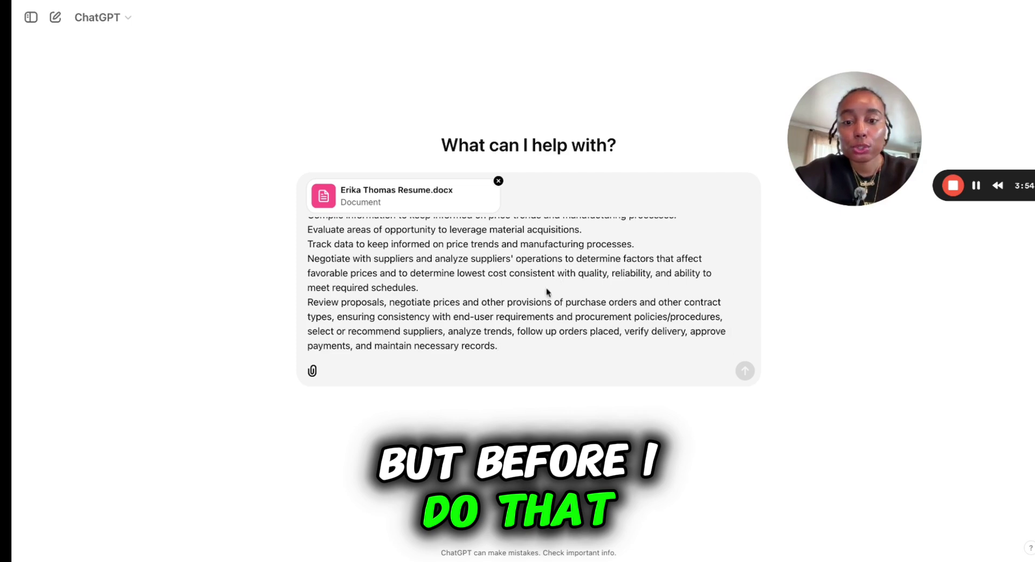
click(513, 345)
text(=)
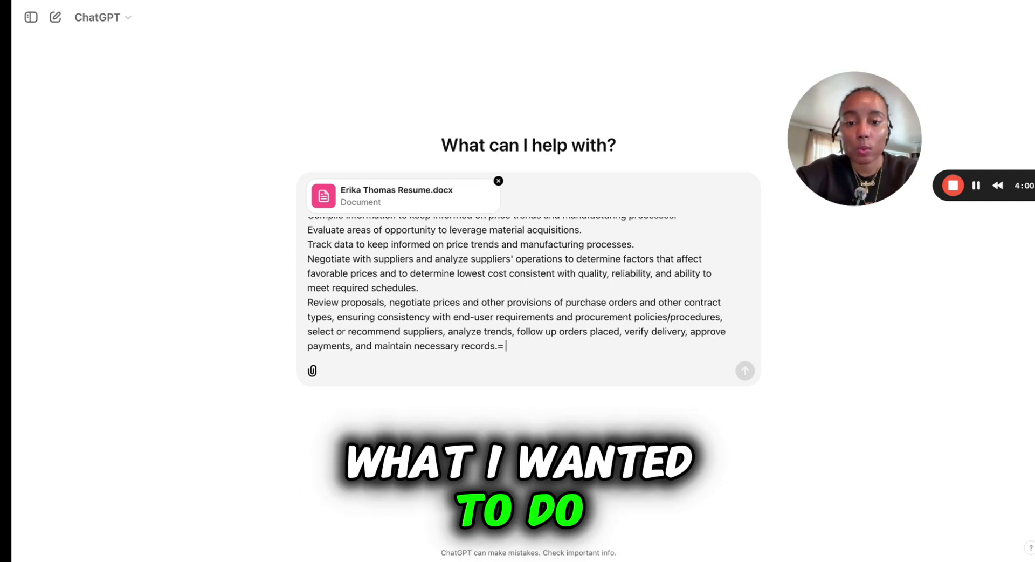
text(My)
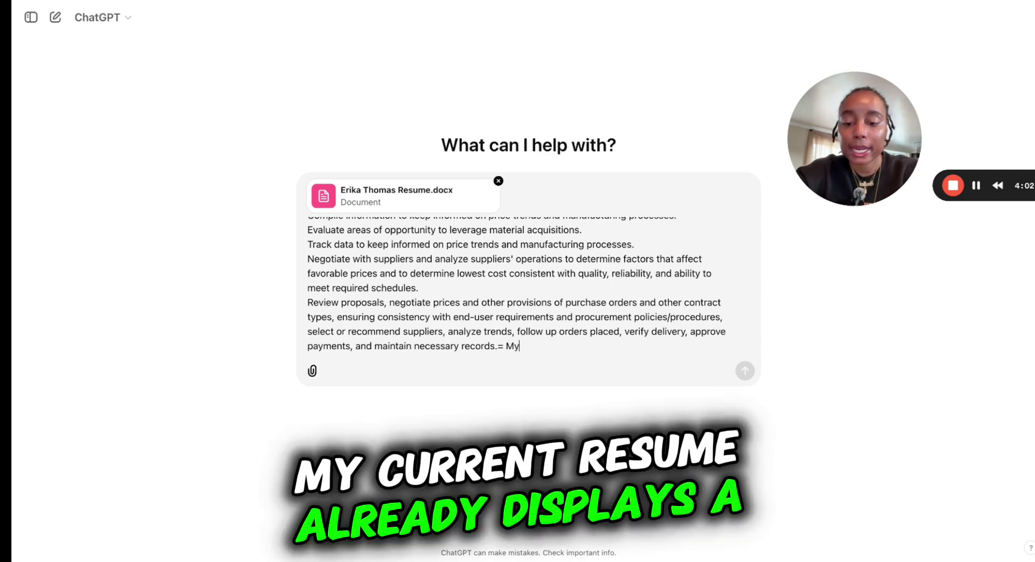
text( curret )
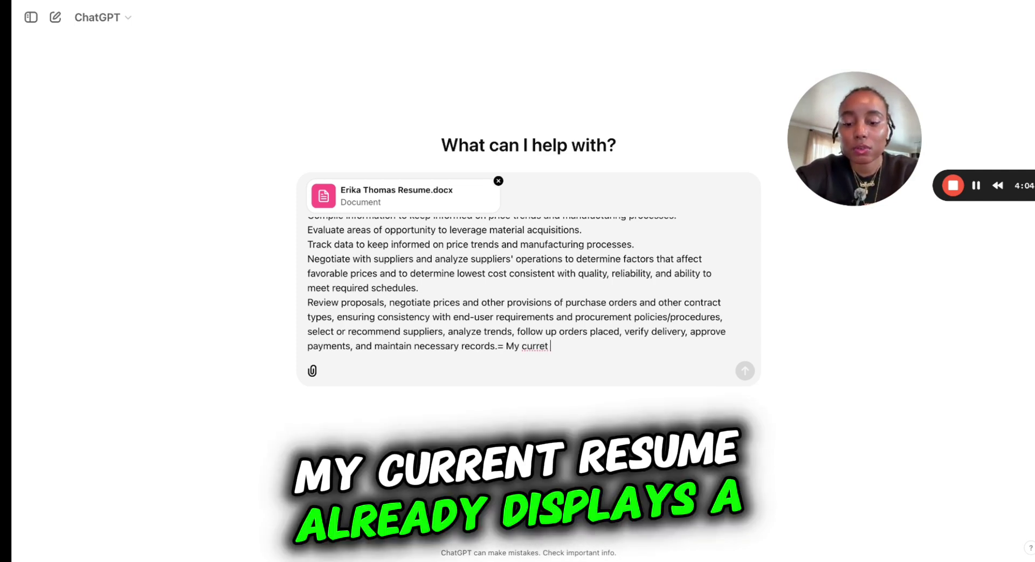
text(resume alre)
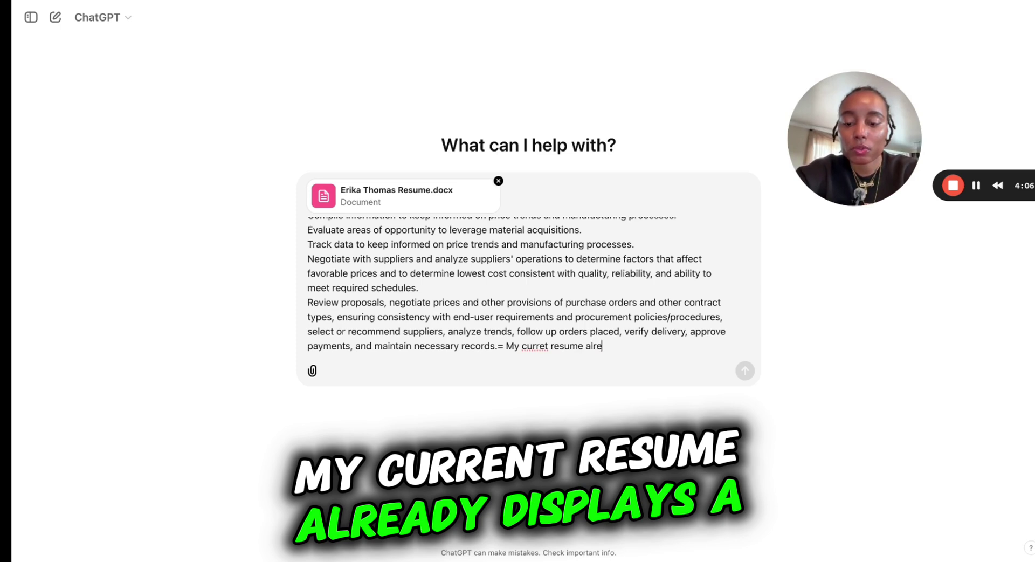
text(ady dis)
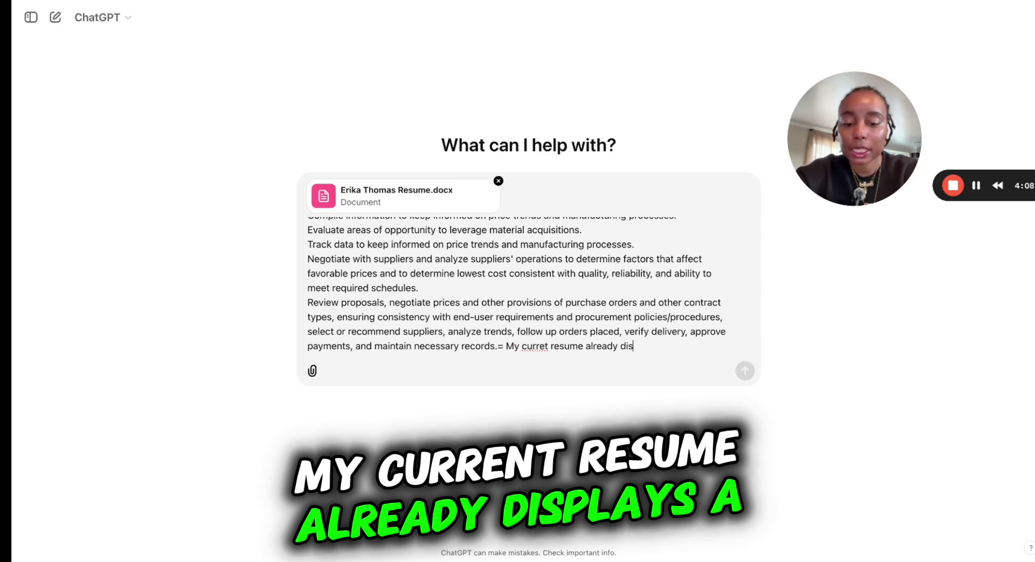
text(plays alo)
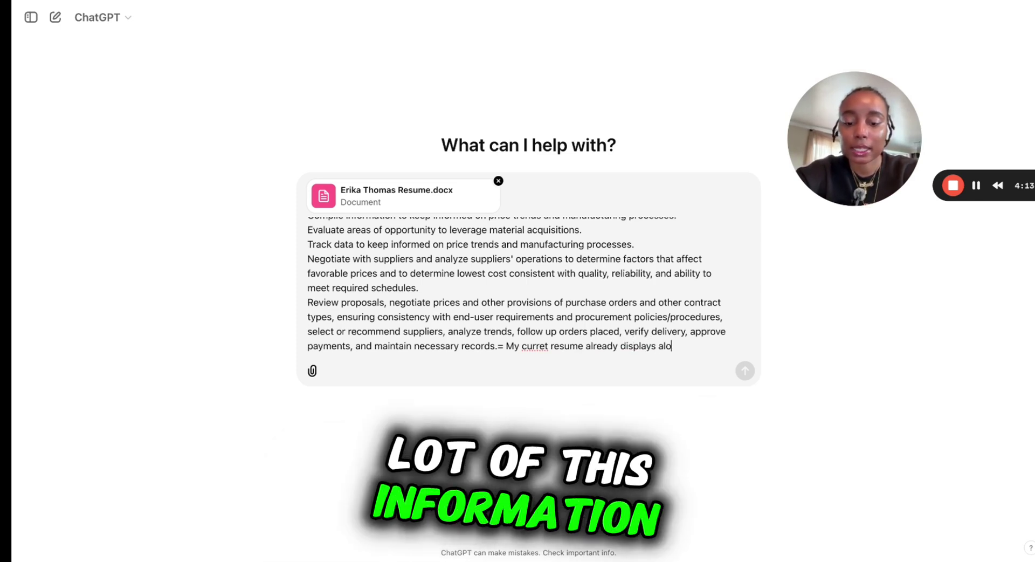
text(t of this i)
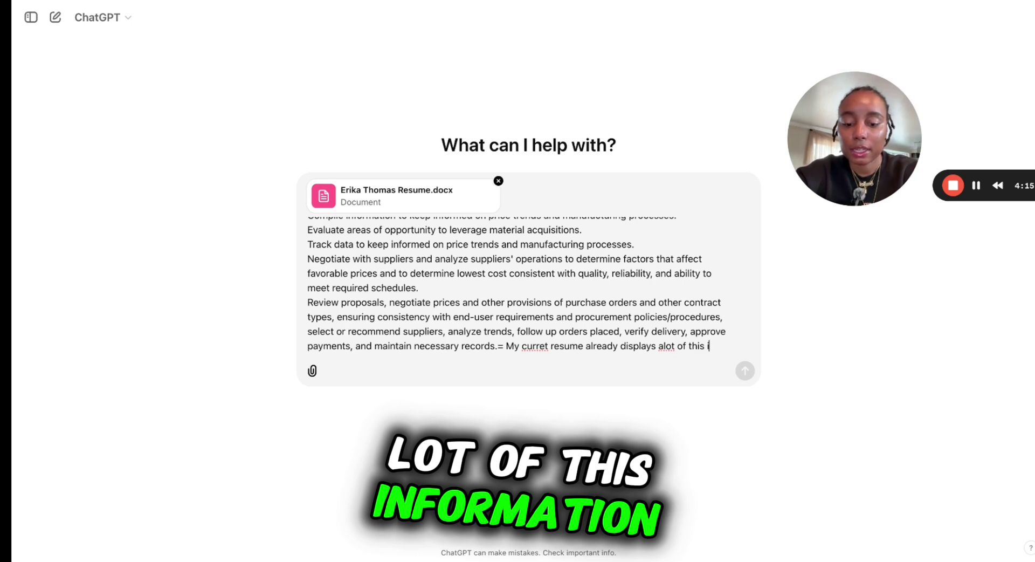
text(m)
key(BackSpace)
text(n)
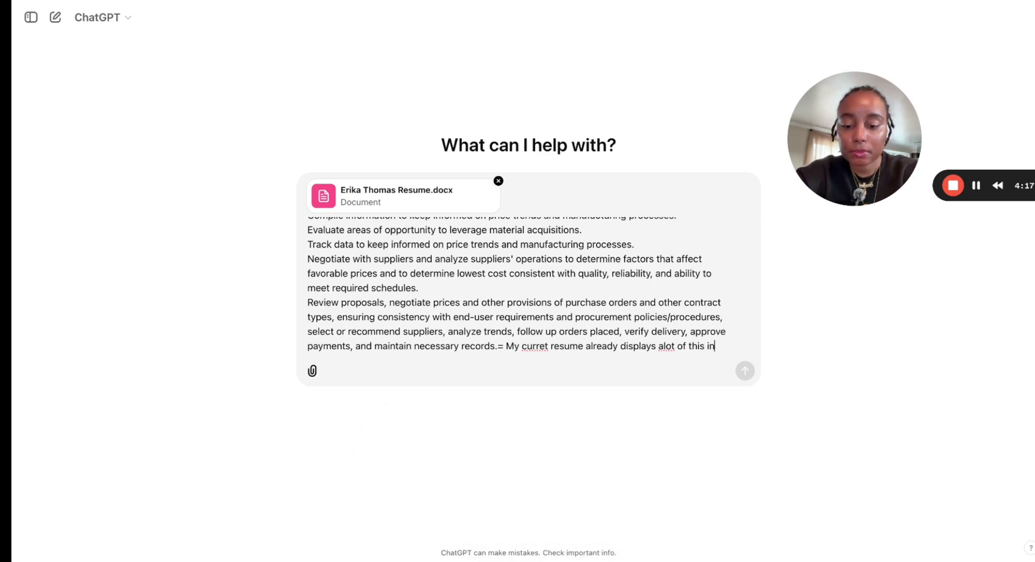
text(fomato)
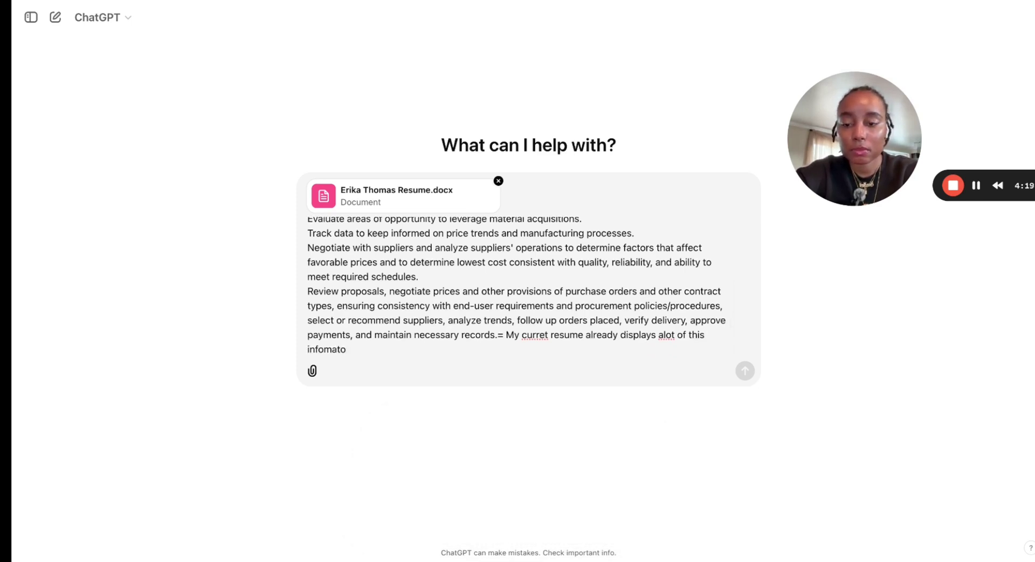
key(BackSpace)
key(BackSpace)
text(i)
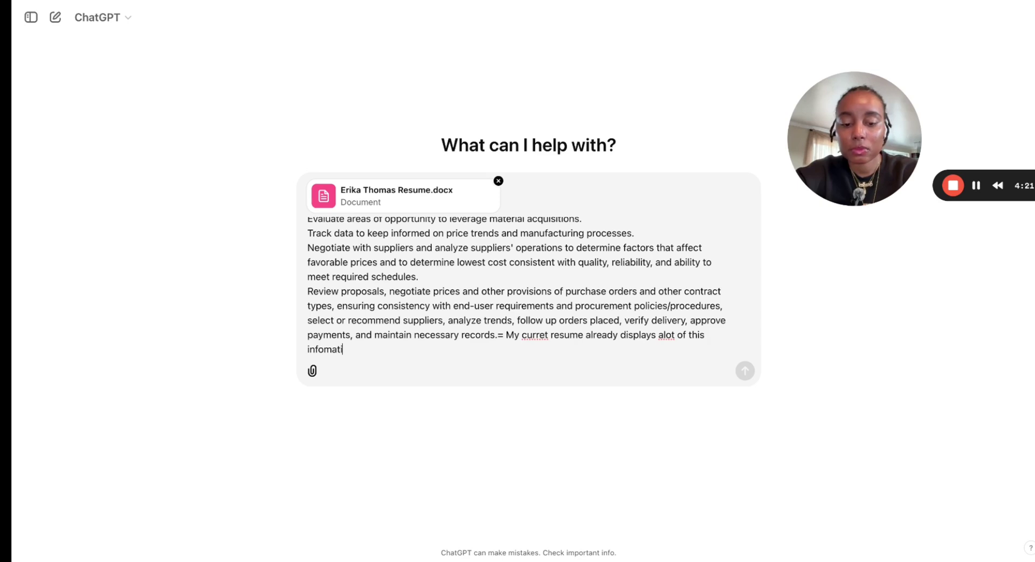
text(on, I)
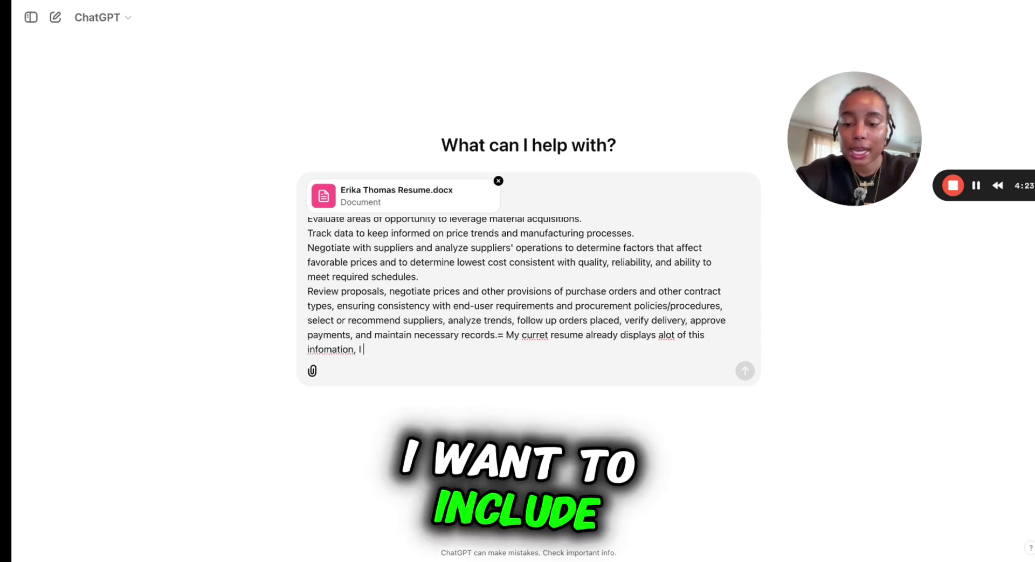
- Continue the message text with "want to incude more deatils and metrics"
text( want to i)
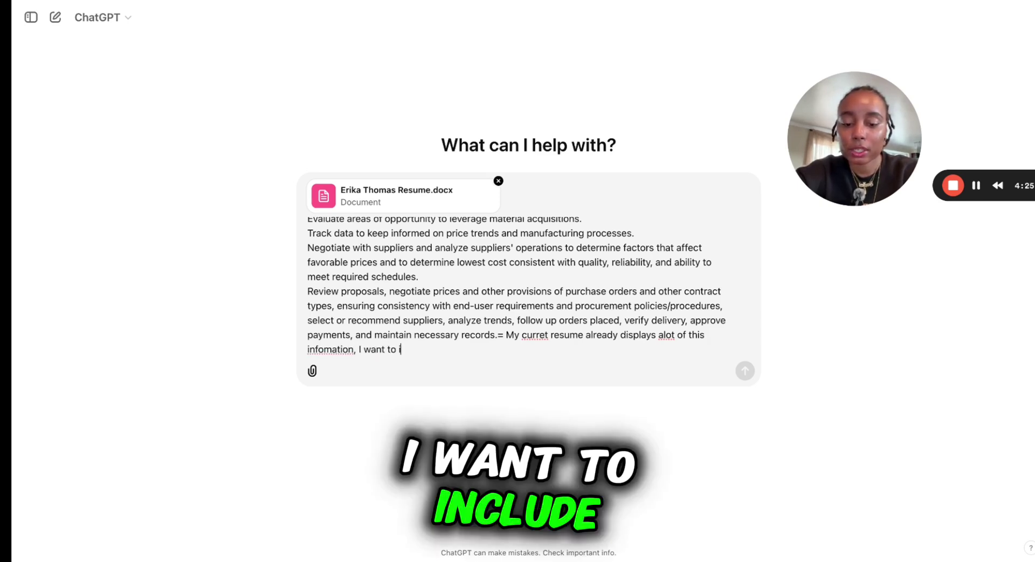
text(ncud)
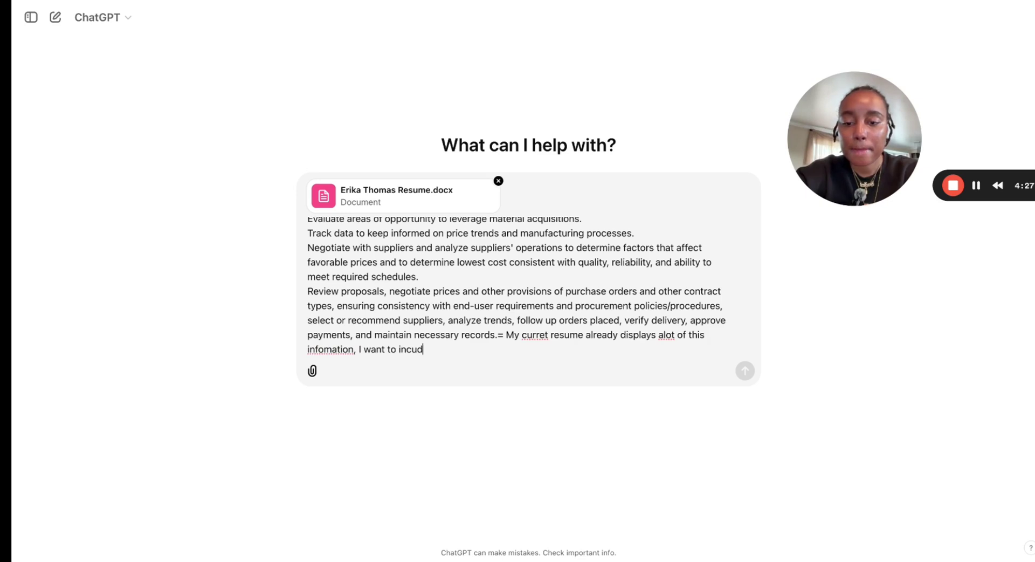
text(e more de)
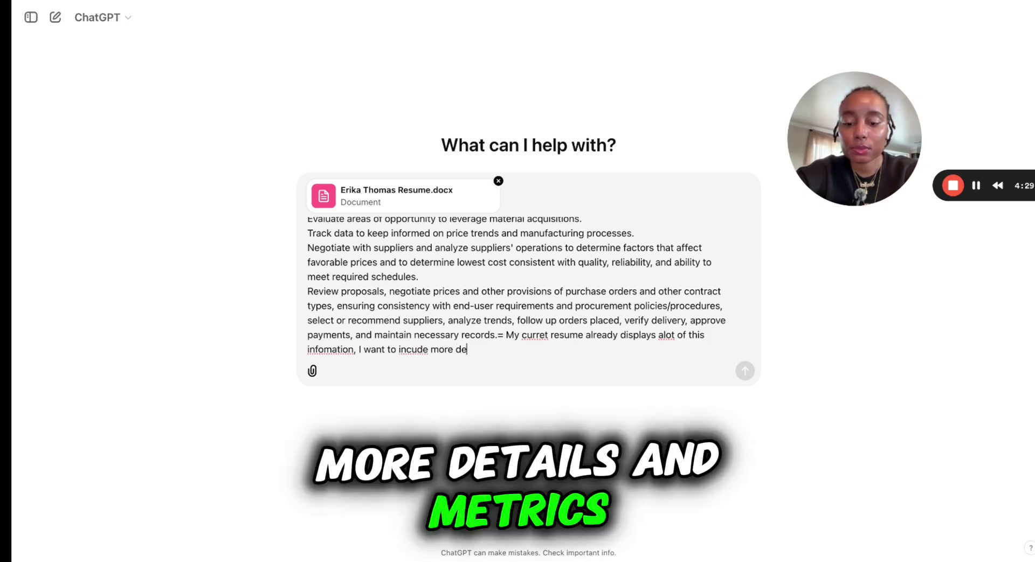
text(atils and)
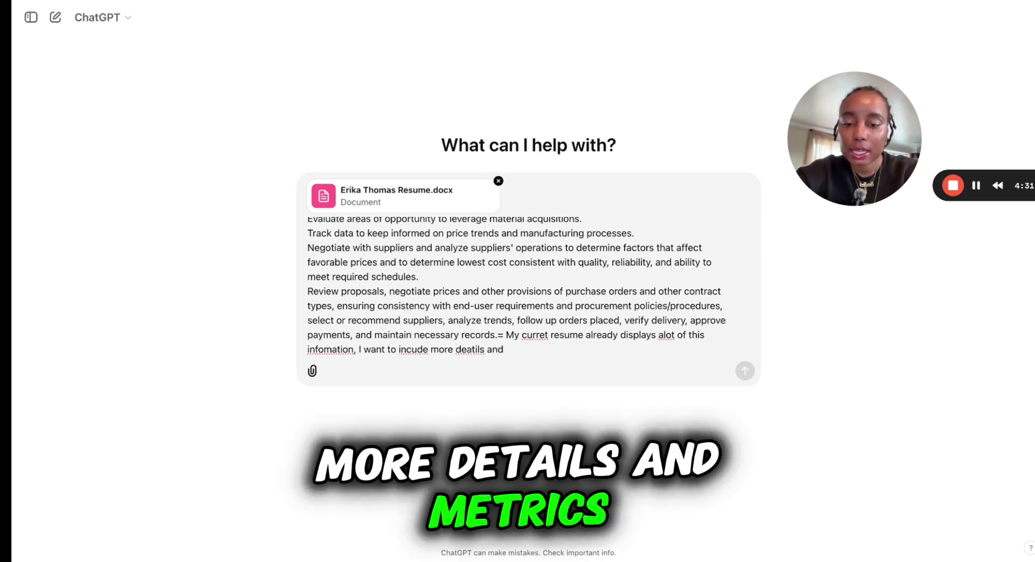
text( metris)
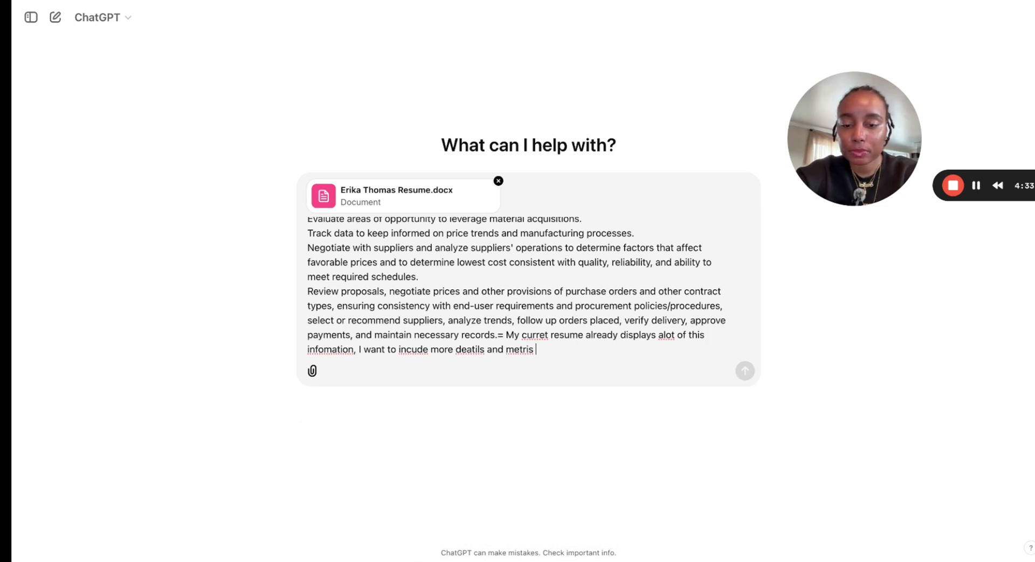
key(BackSpace)
key(BackSpace)
text(cs)
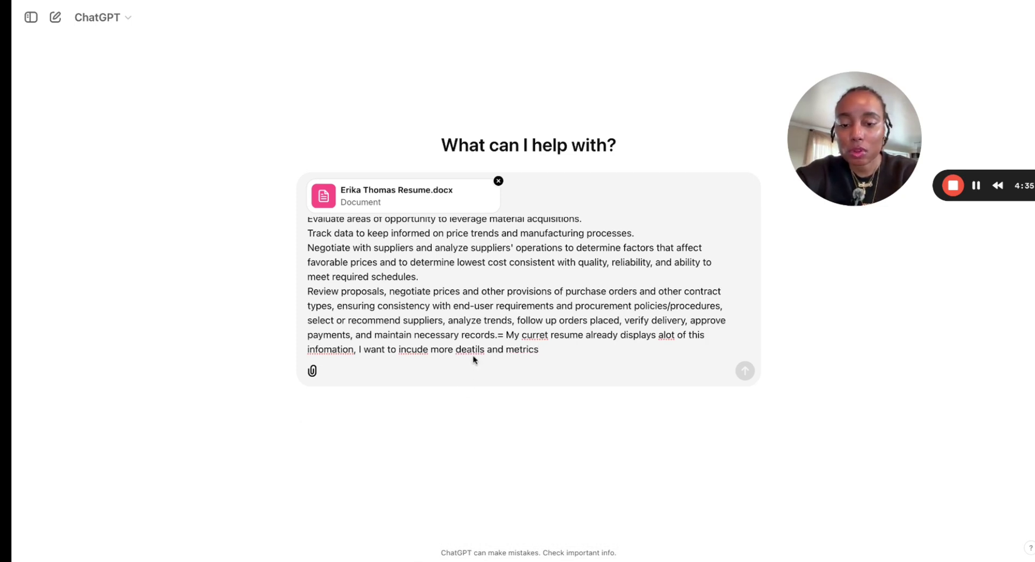
- Correct the misspelled words "deatils" and "incude" to "details" and "include" in the message
click(474, 351)
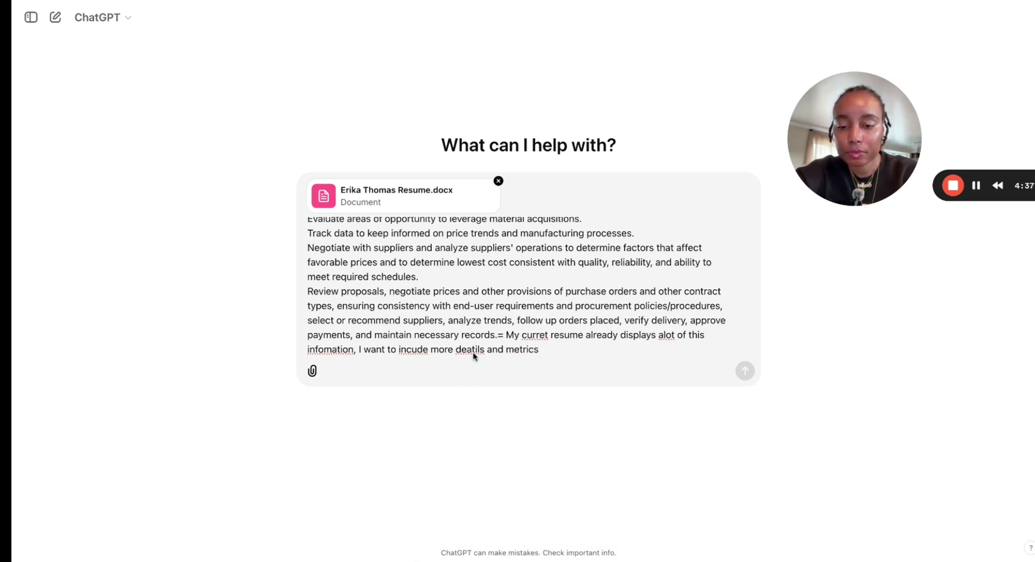
key(BackSpace)
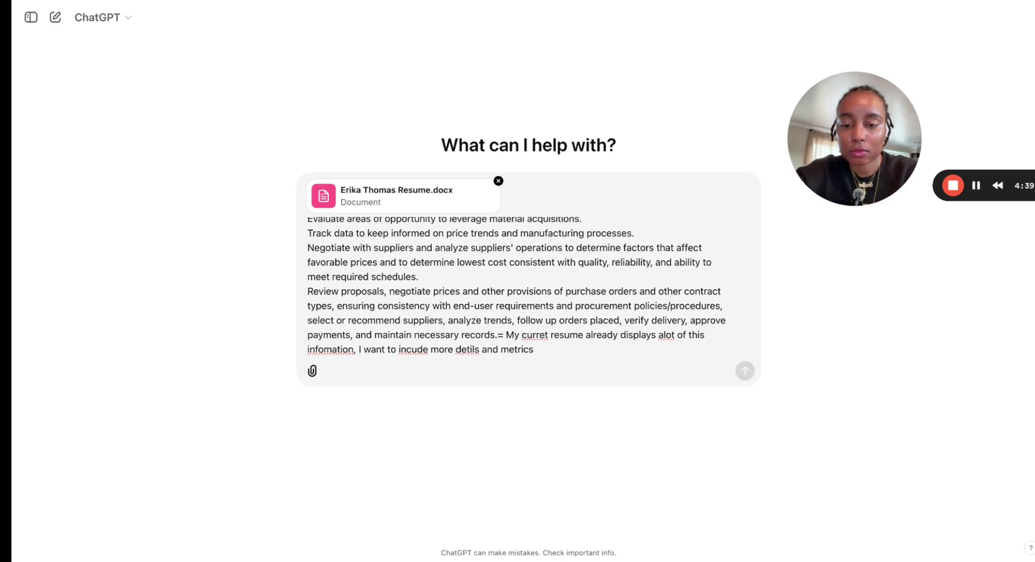
text(a)
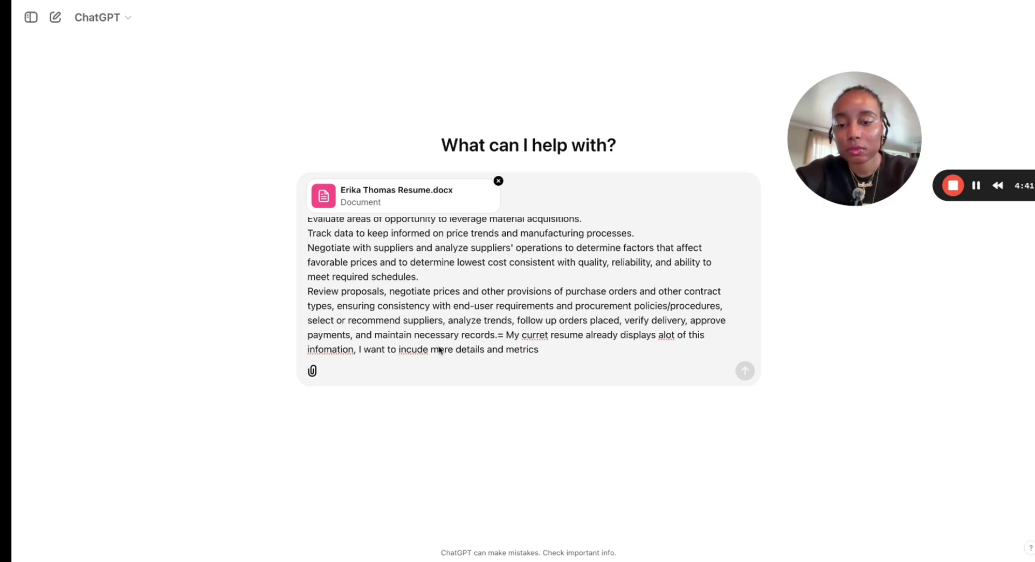
click(412, 349)
text(l)
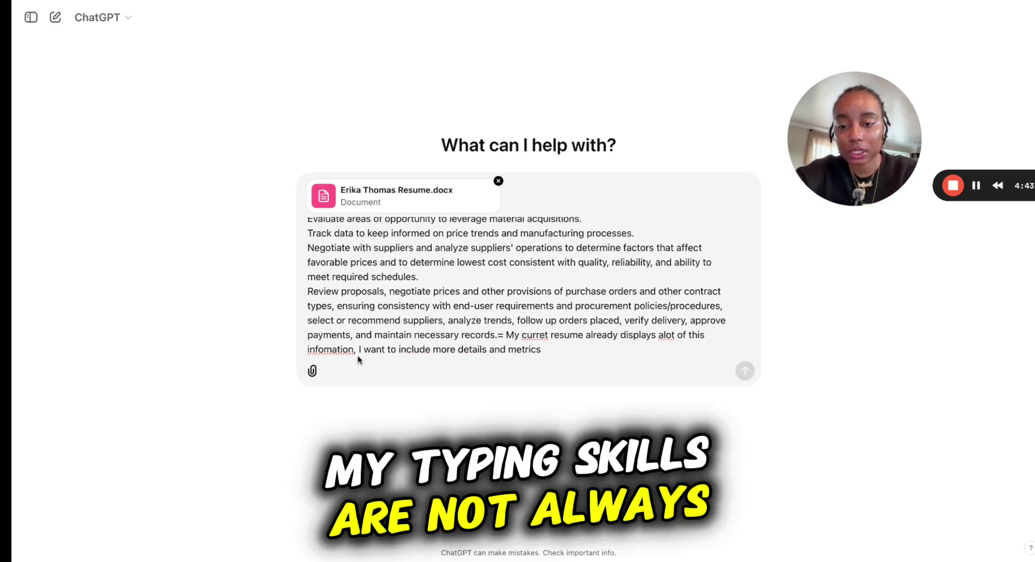
- Correct the misspelled words "infomation" and "curret" to "information" and "current" in the message
click(343, 349)
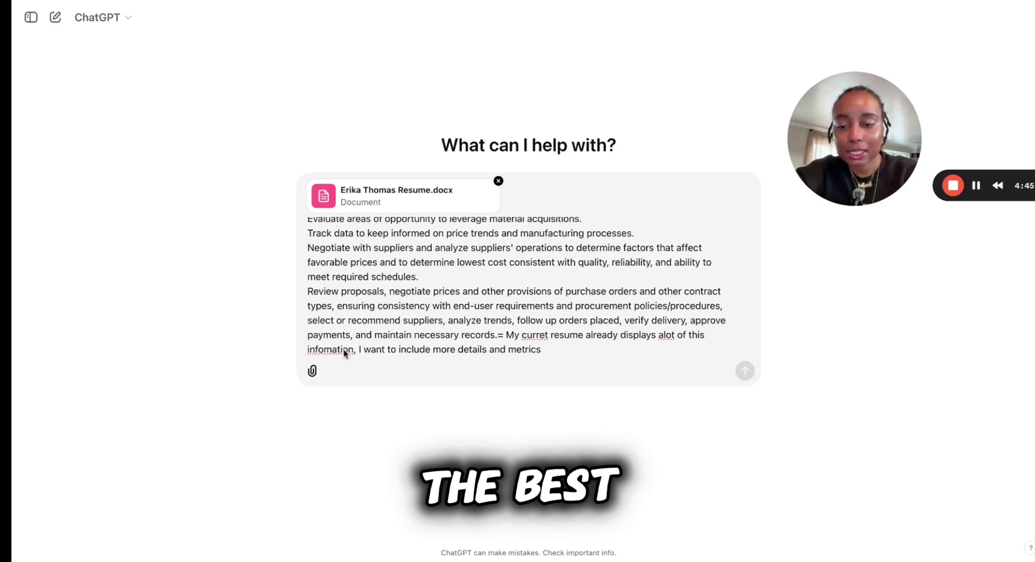
click(326, 349)
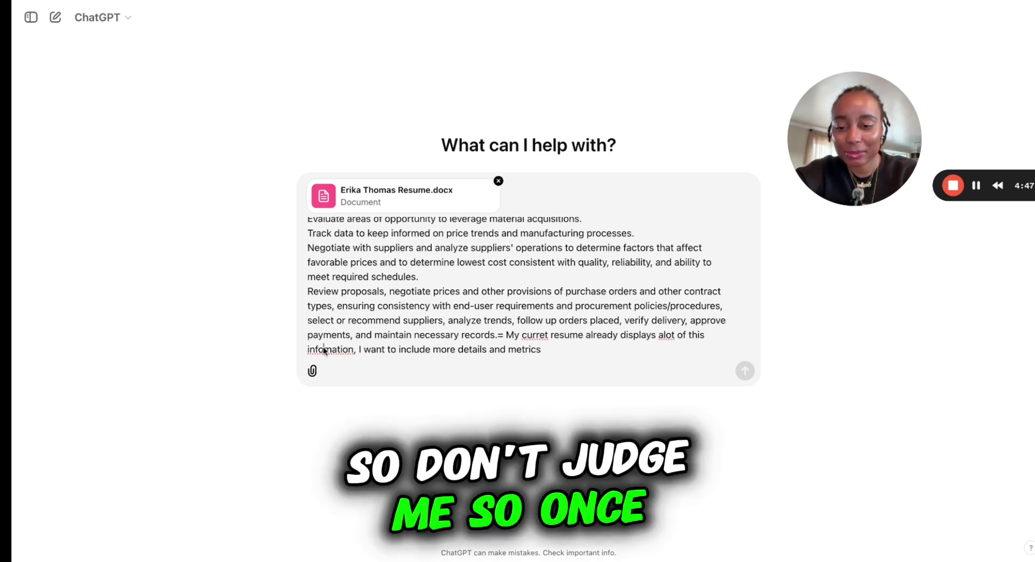
text(r)
click(616, 357)
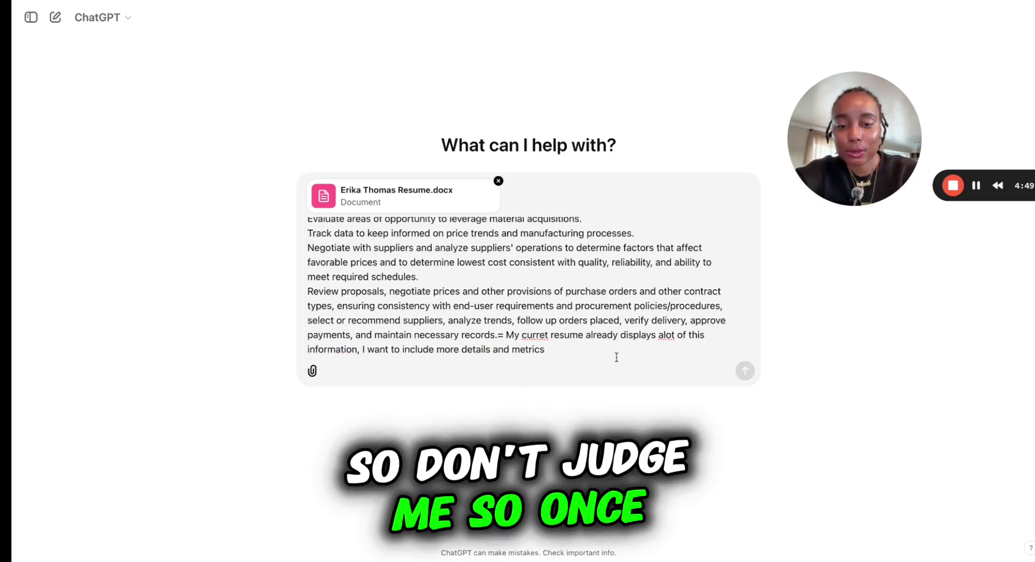
click(546, 335)
text(nd)
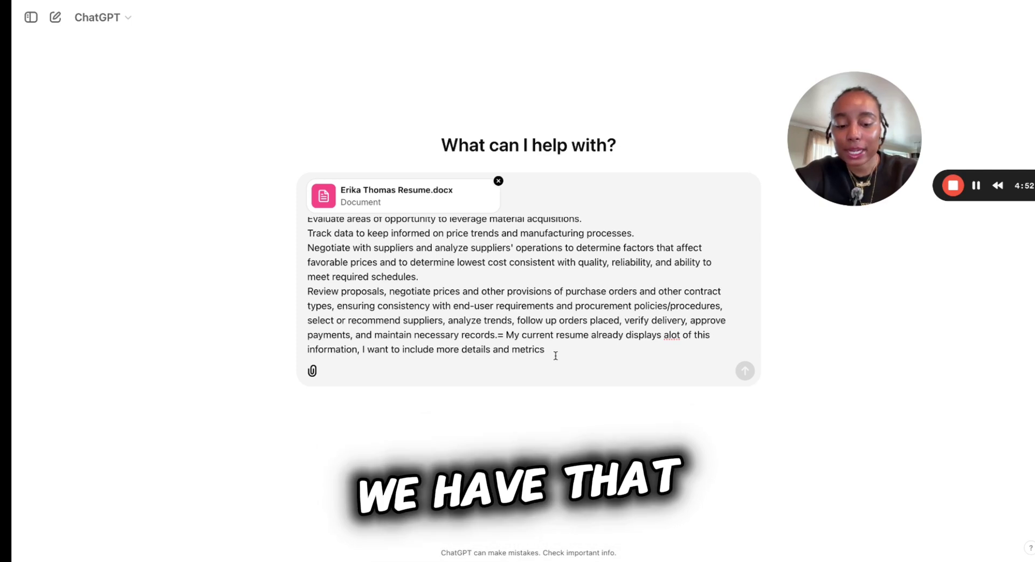
- End the sentence after "metrics" with a period and add "Quantify in story telling method" to the message
text( metrics. )
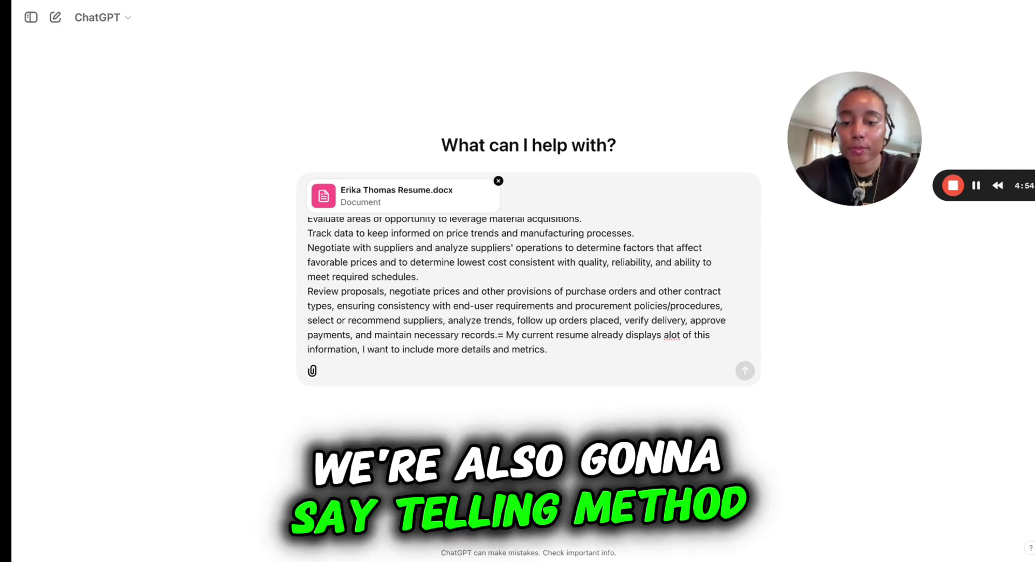
text(Quantify in story telli)
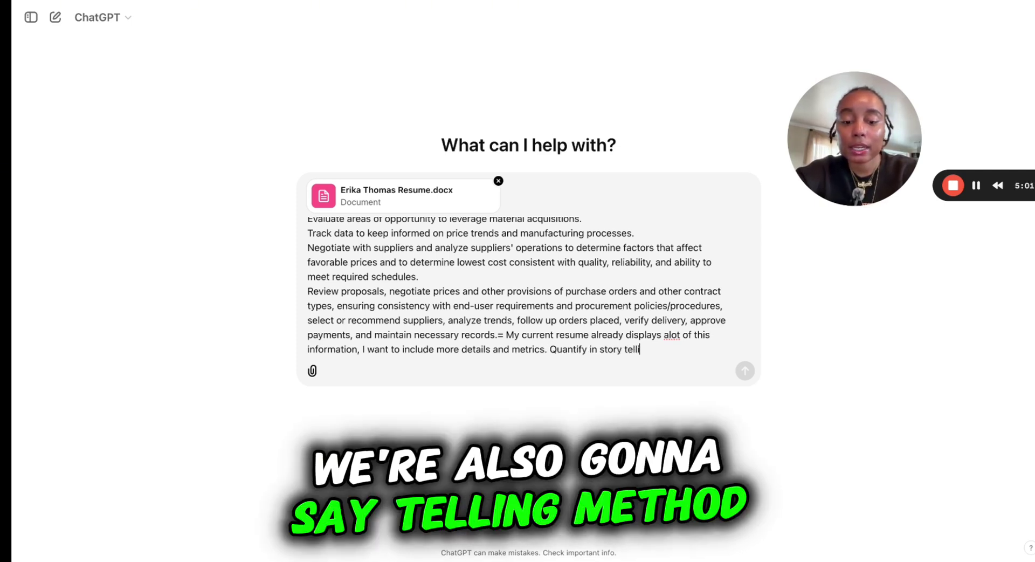
text(ng methis)
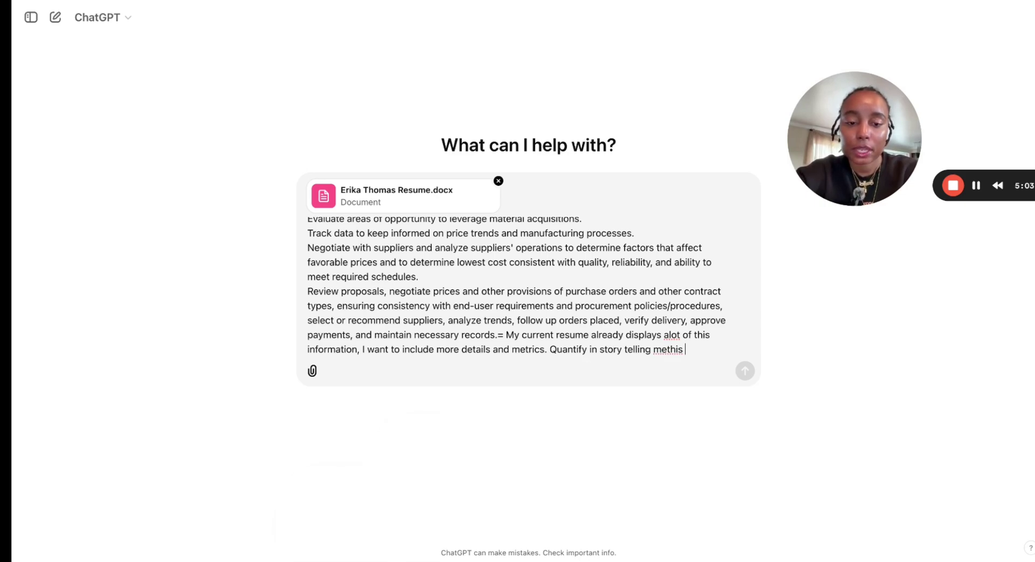
text(od)
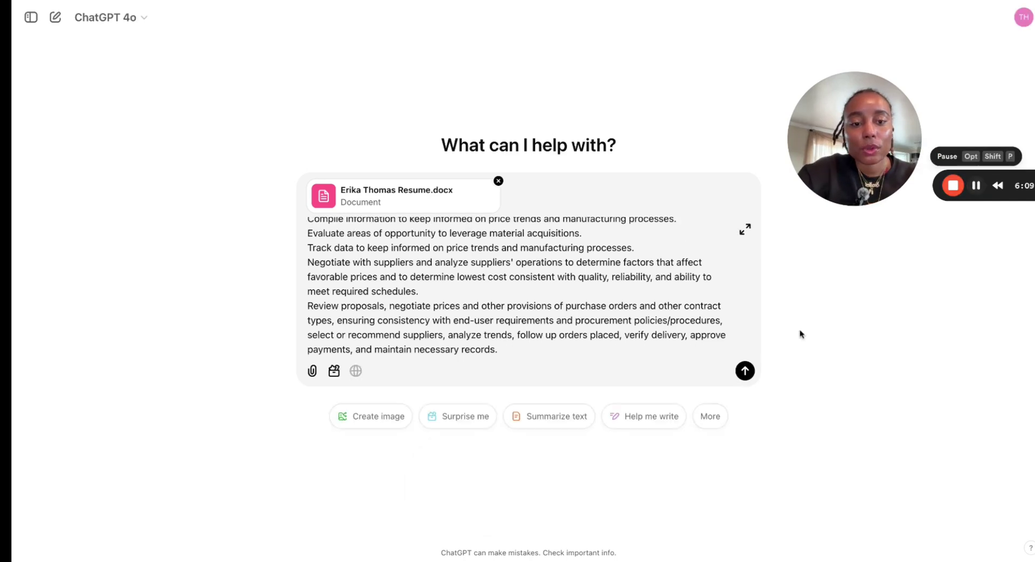
- Send the message with the attached resume and pasted responsibilities, and read through the suggested Logistics Analyst section
click(745, 371)
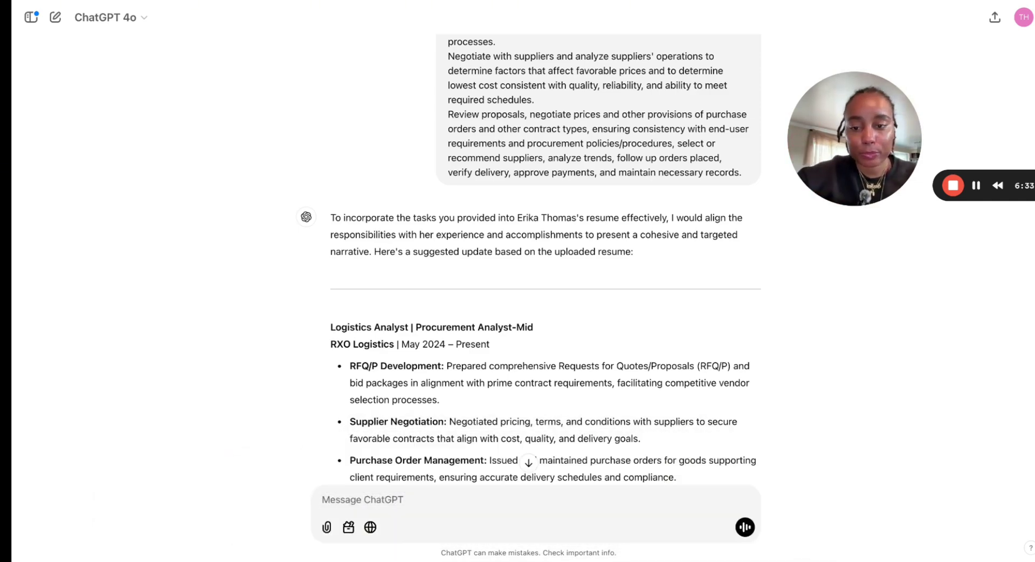
scroll(545, 259, down, 5)
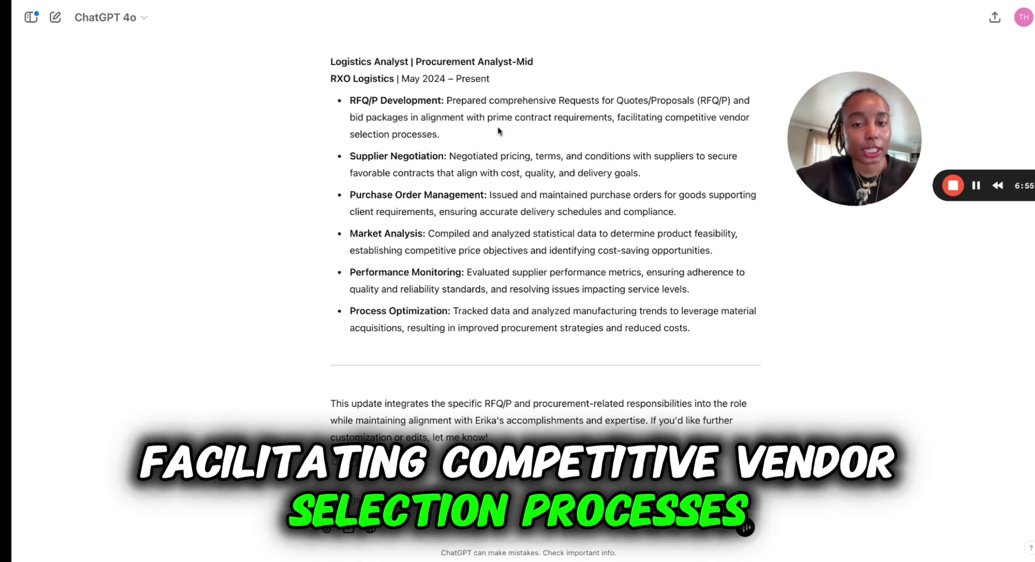
scroll(497, 126, down, 2)
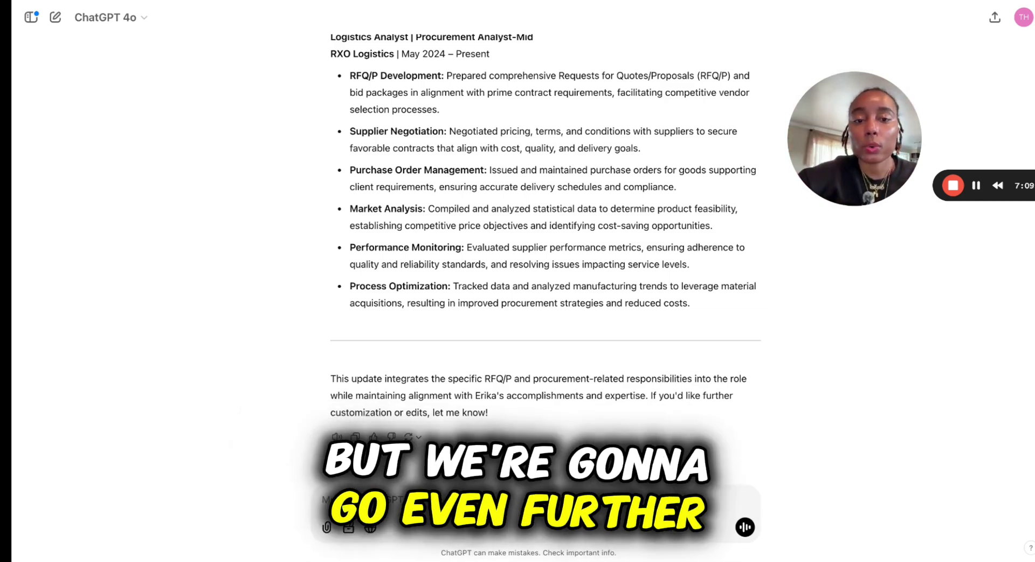
scroll(453, 188, down, 1)
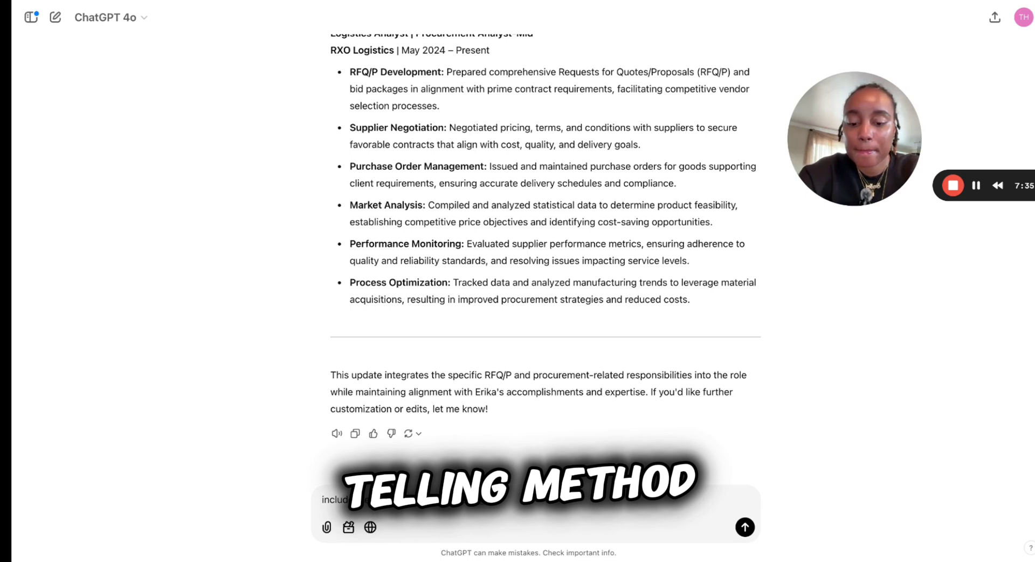
- Complete and send the follow-up message asking to include the story telling method
text(d)
key(Return)
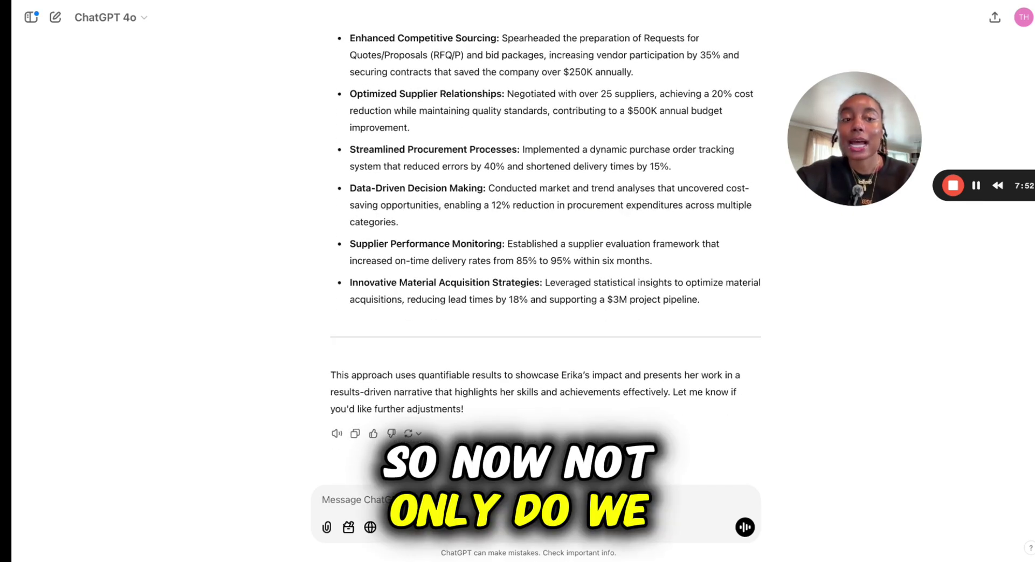
scroll(546, 269, up, 2)
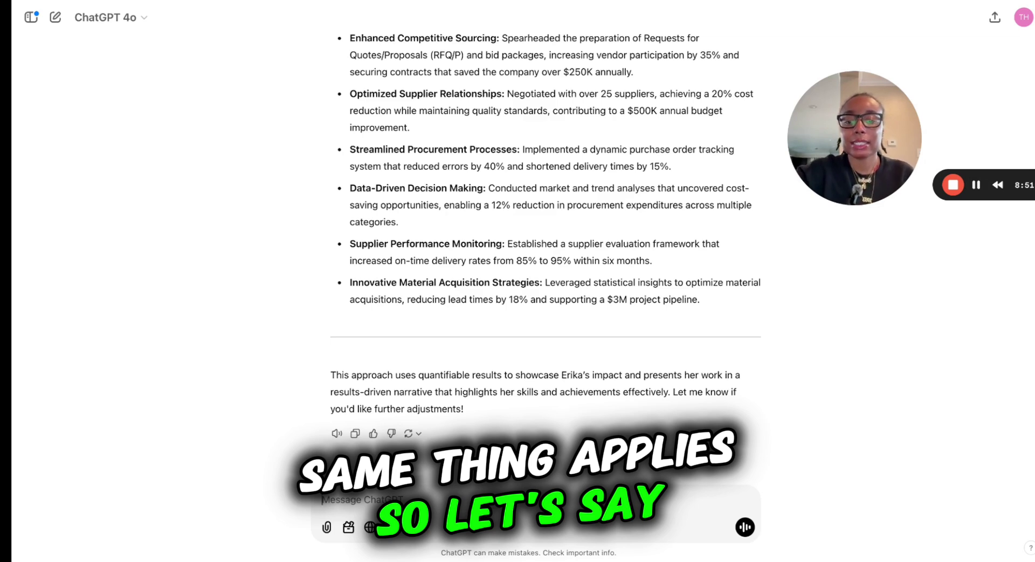
- Send the message "let's turn my entire resume intoa procruement analyst resume"
text(let's turn)
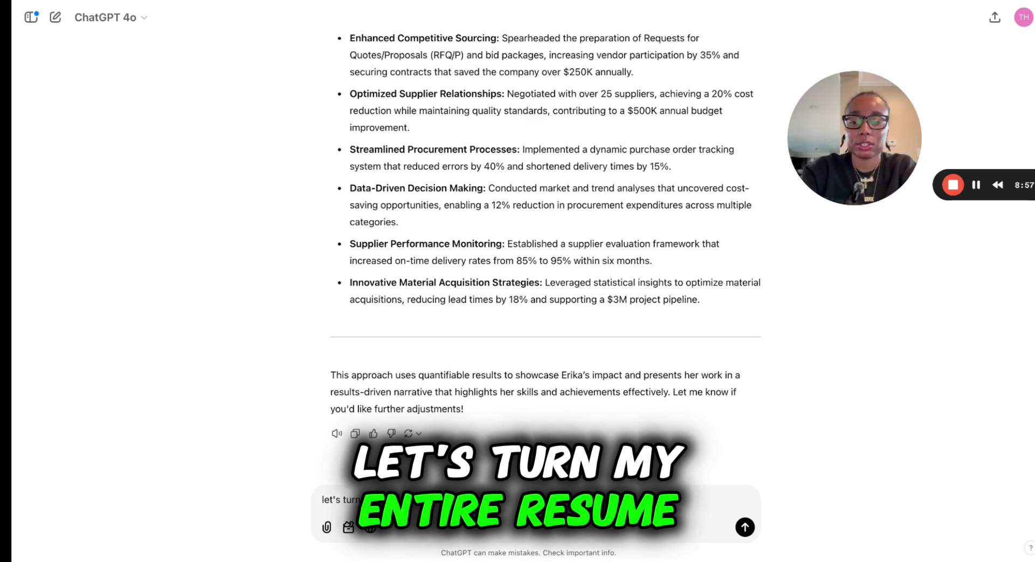
text(re r)
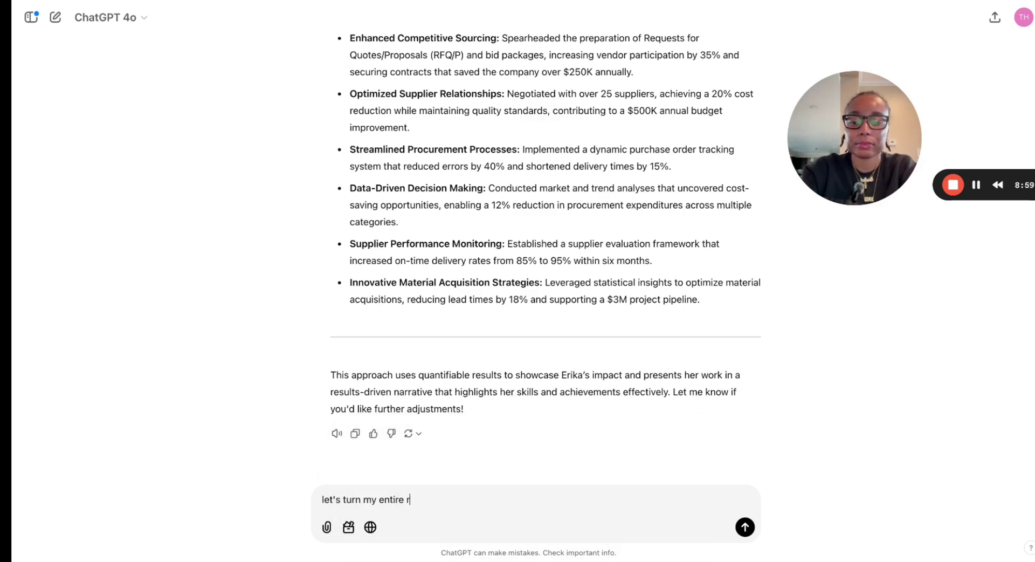
text(esume in)
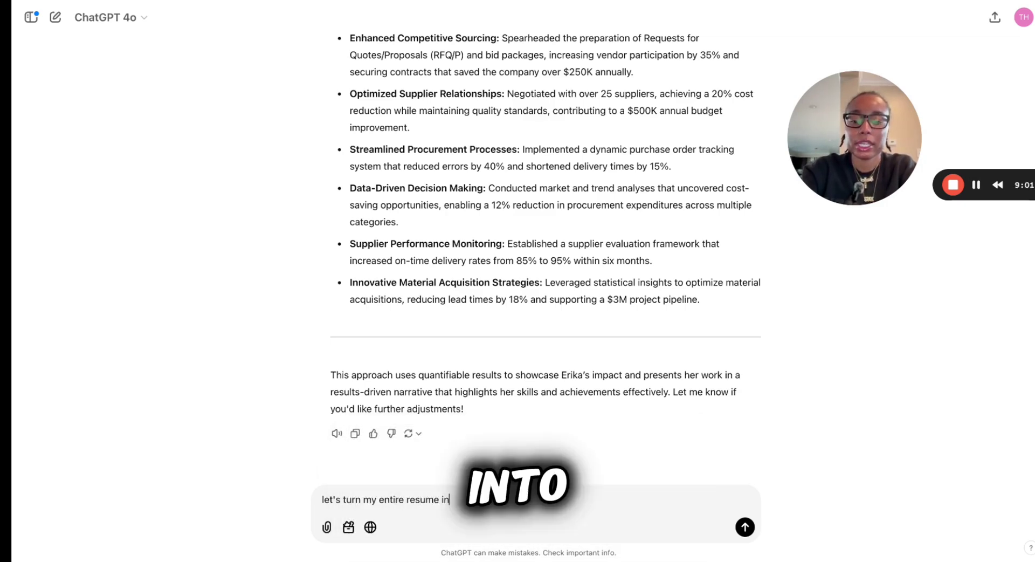
text( t)
key(BackSpace)
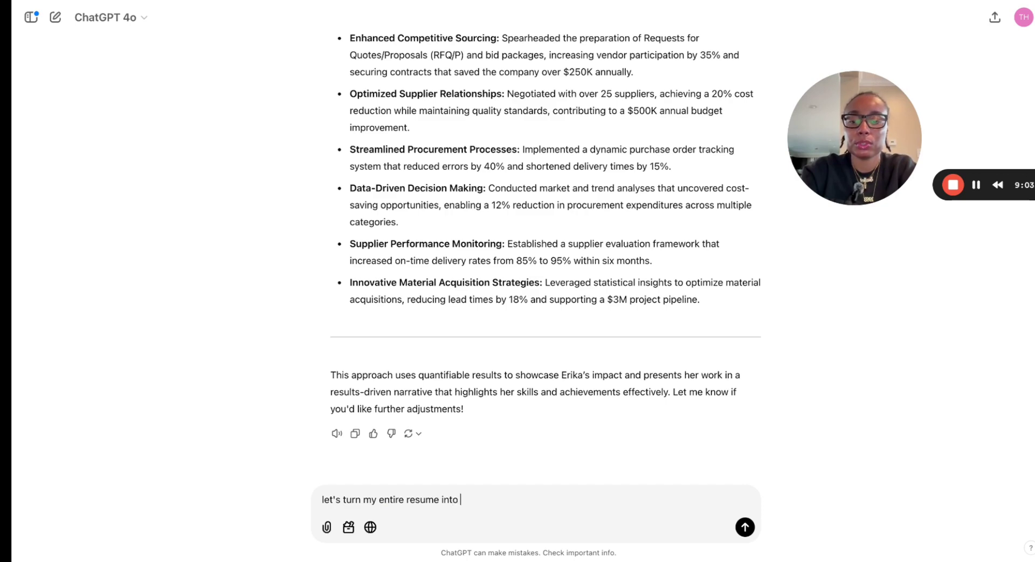
key(BackSpace)
key(BackSpace)
text(a)
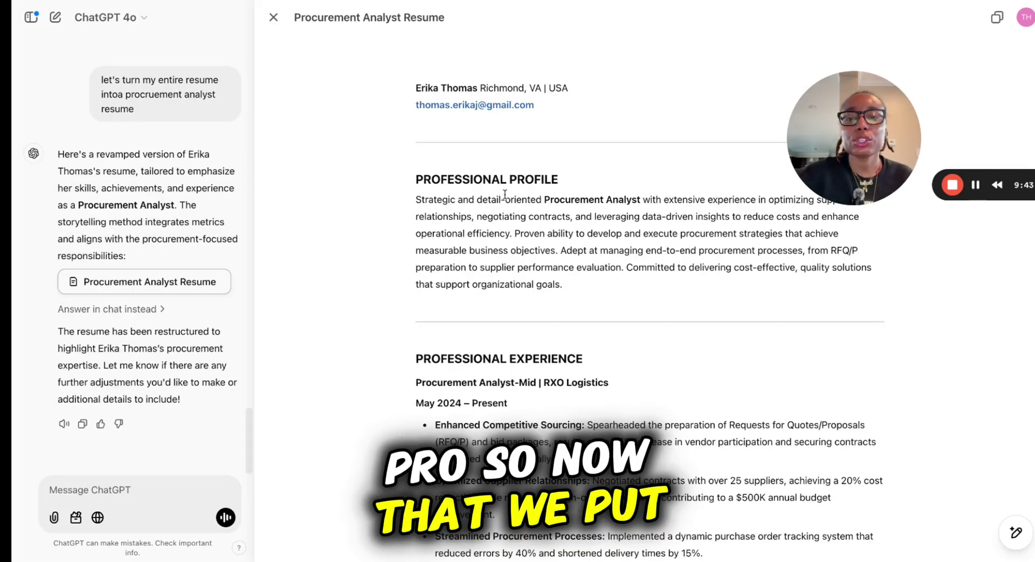
- Read through the Procurement Analyst Resume document from the professional profile to the key achievements, and look over the experience entries again
scroll(504, 194, down, 3)
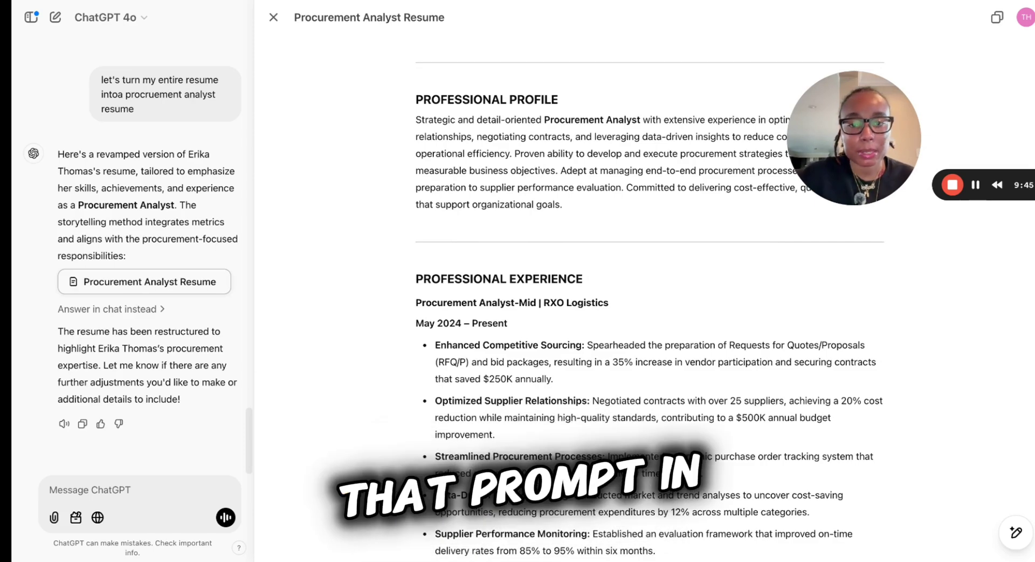
scroll(647, 297, down, 5)
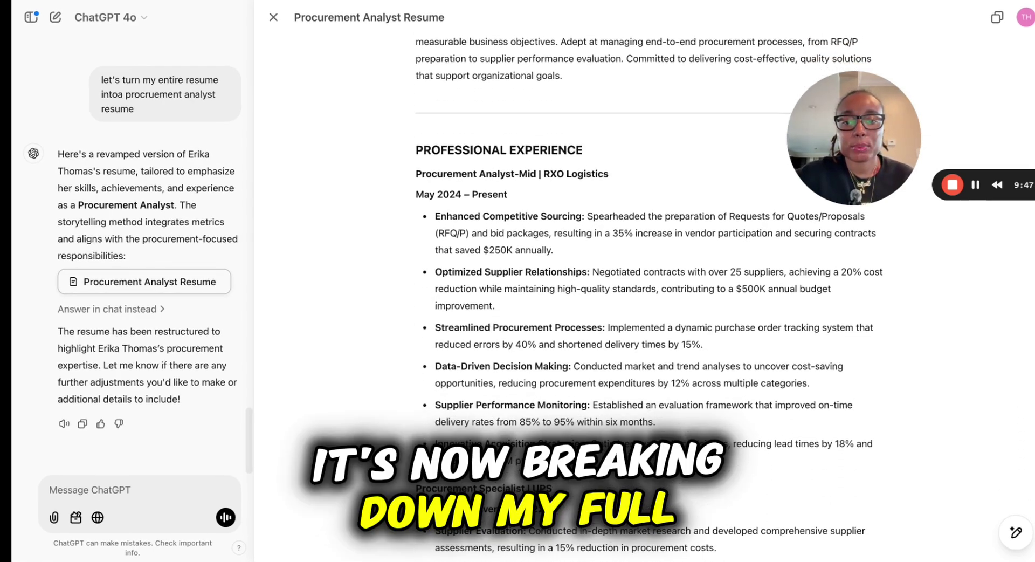
scroll(647, 297, down, 4)
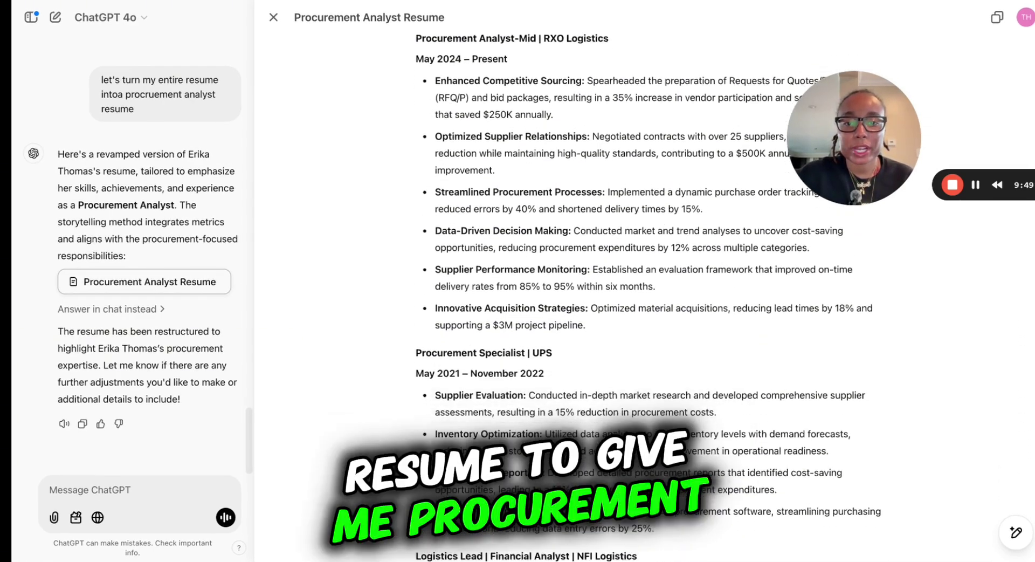
scroll(647, 296, down, 5)
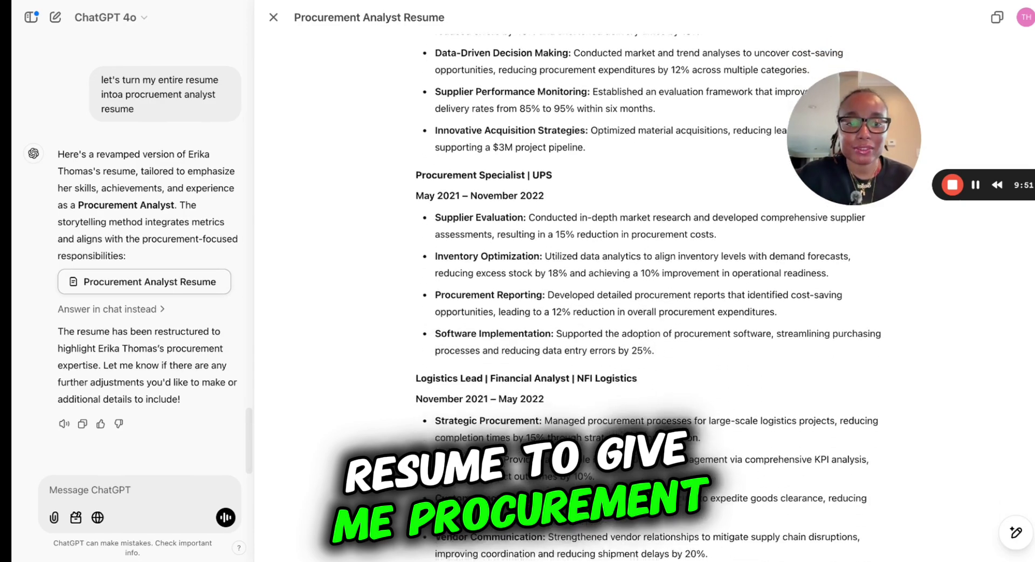
scroll(647, 297, down, 5)
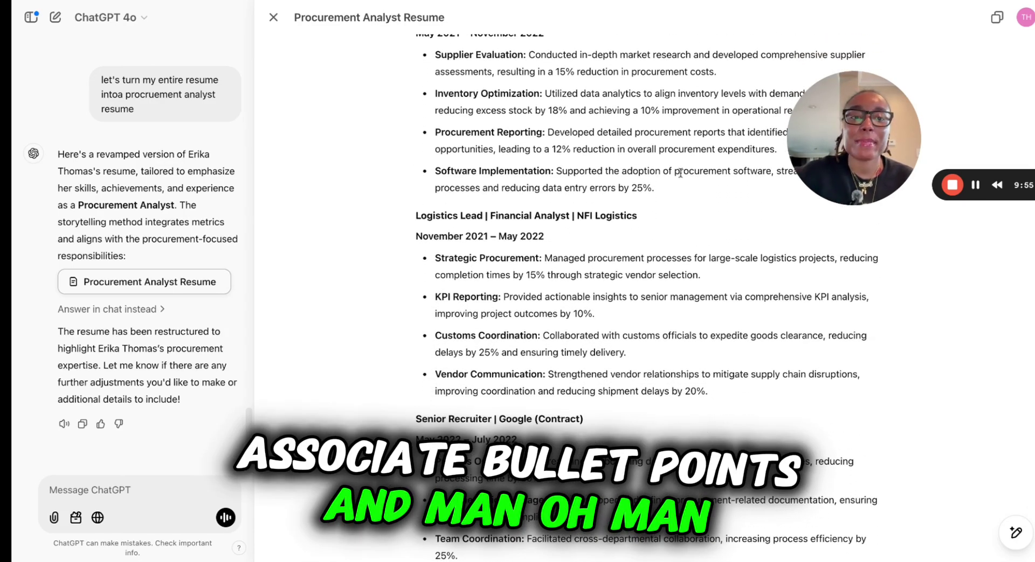
drag(797, 167, 936, 139)
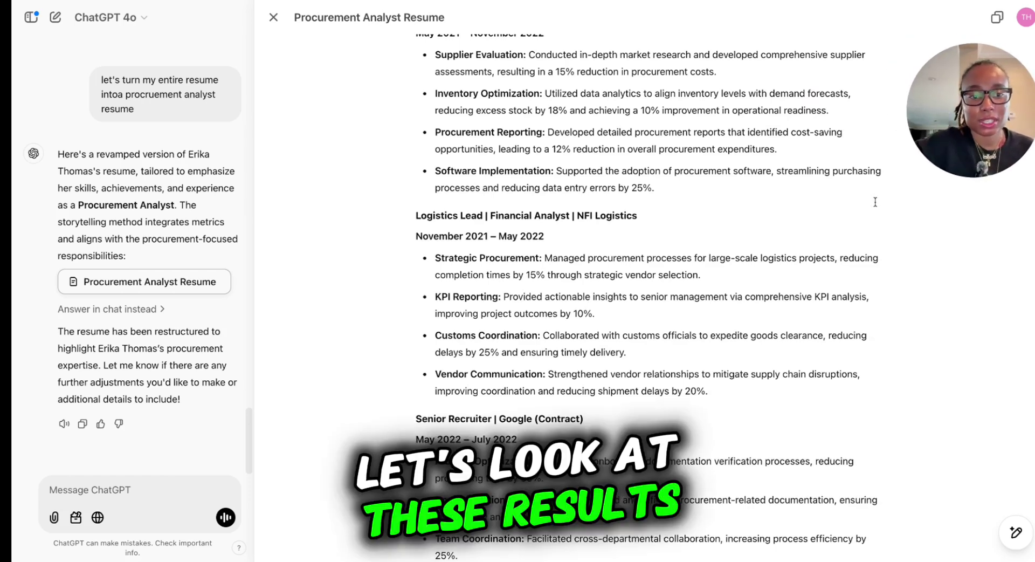
scroll(876, 202, down, 10)
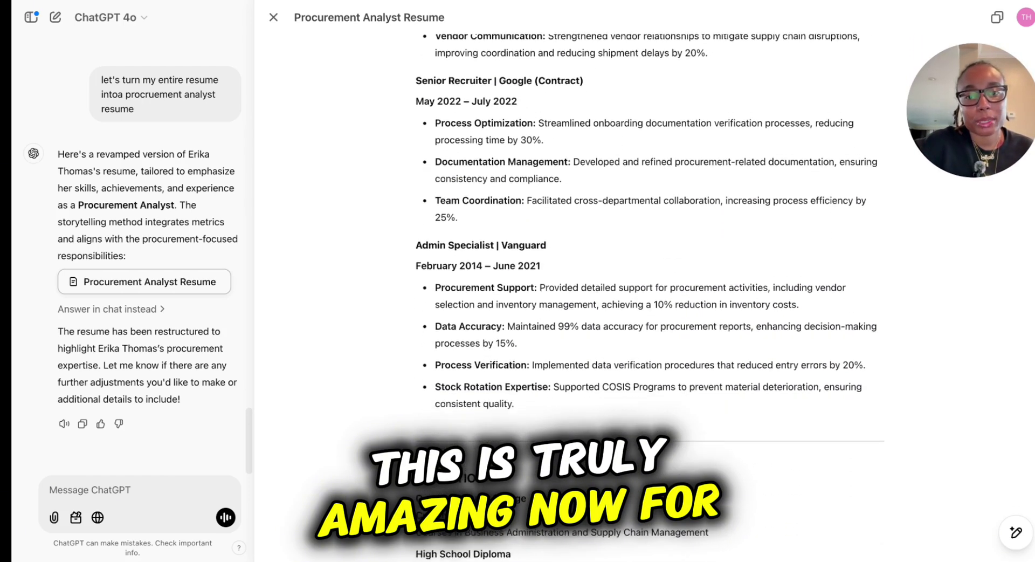
scroll(647, 296, down, 8)
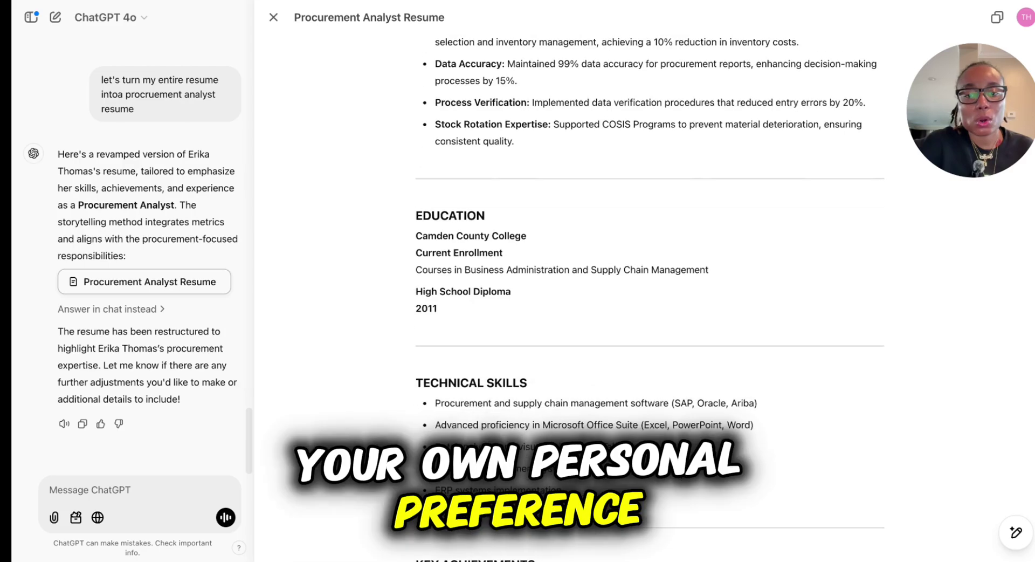
scroll(647, 297, down, 7)
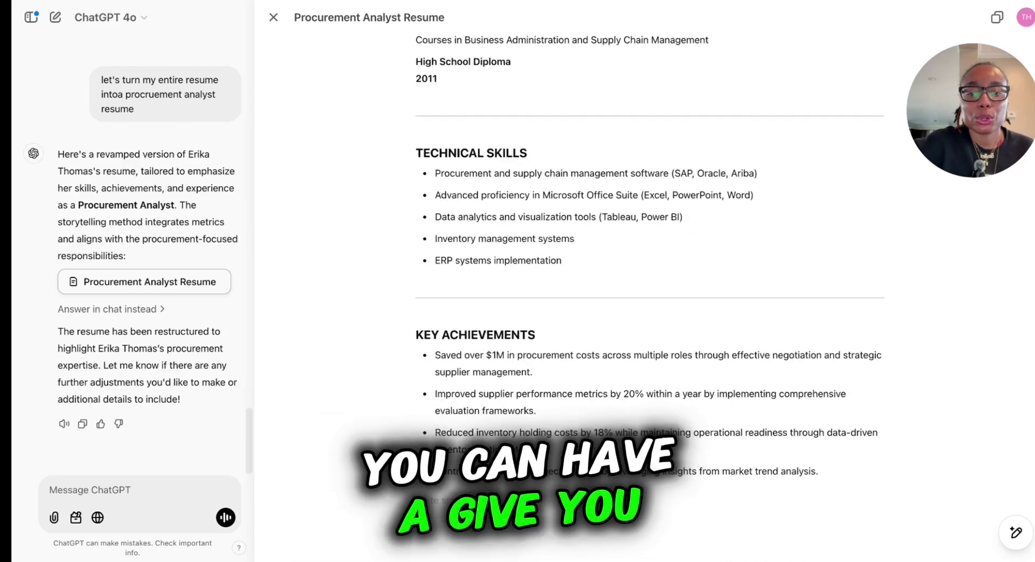
scroll(647, 297, up, 20)
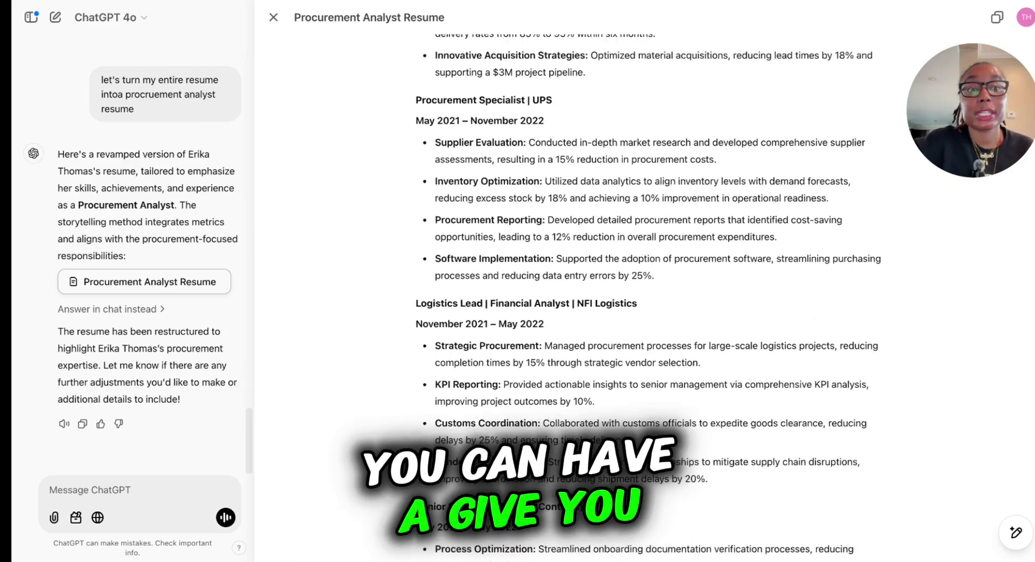
scroll(647, 297, up, 11)
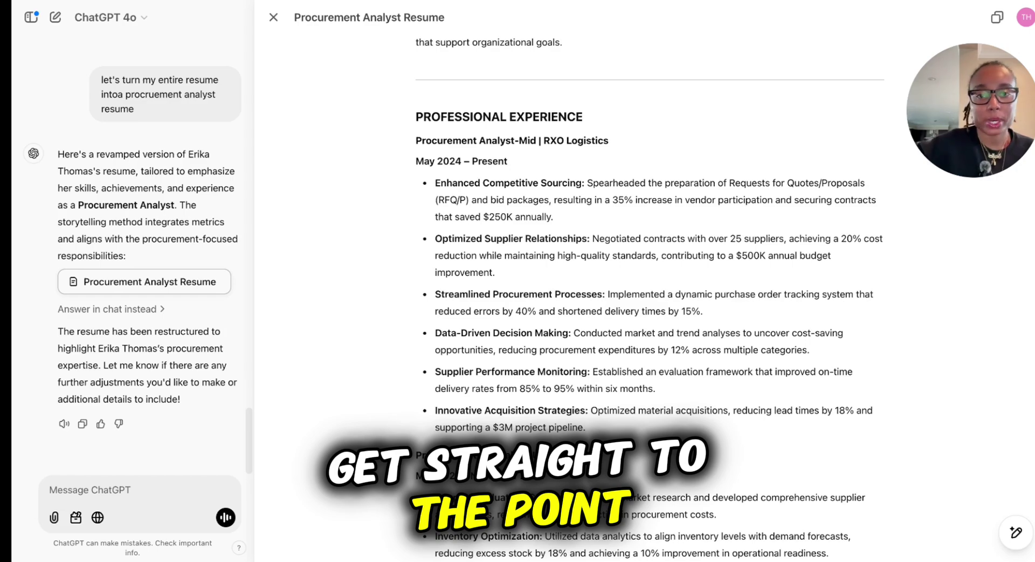
scroll(647, 296, down, 3)
scroll(647, 296, down, 5)
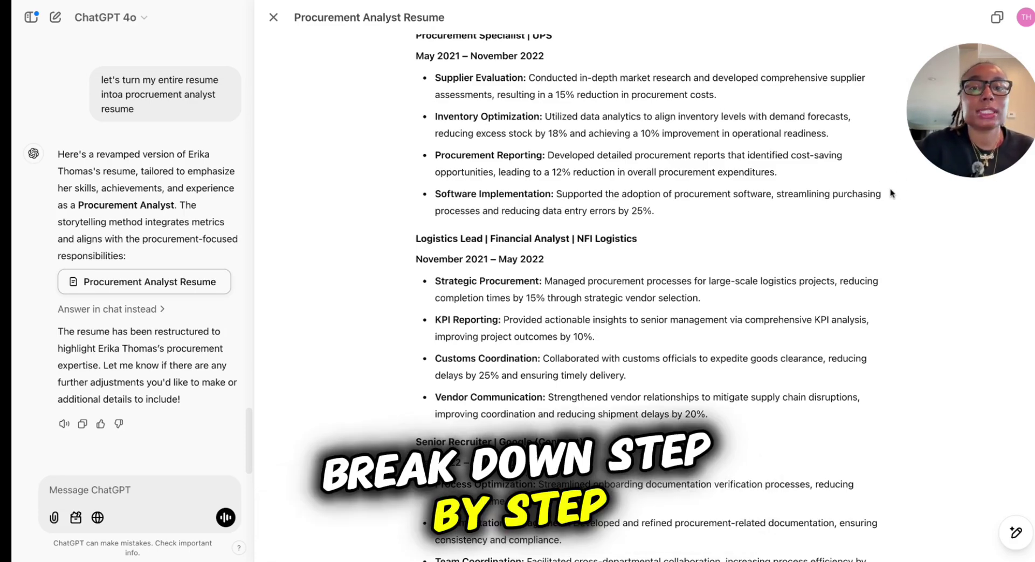
- Review the remaining resume entries down to the education and technical skills sections, and return to the professional profile
scroll(867, 240, down, 3)
scroll(868, 240, down, 8)
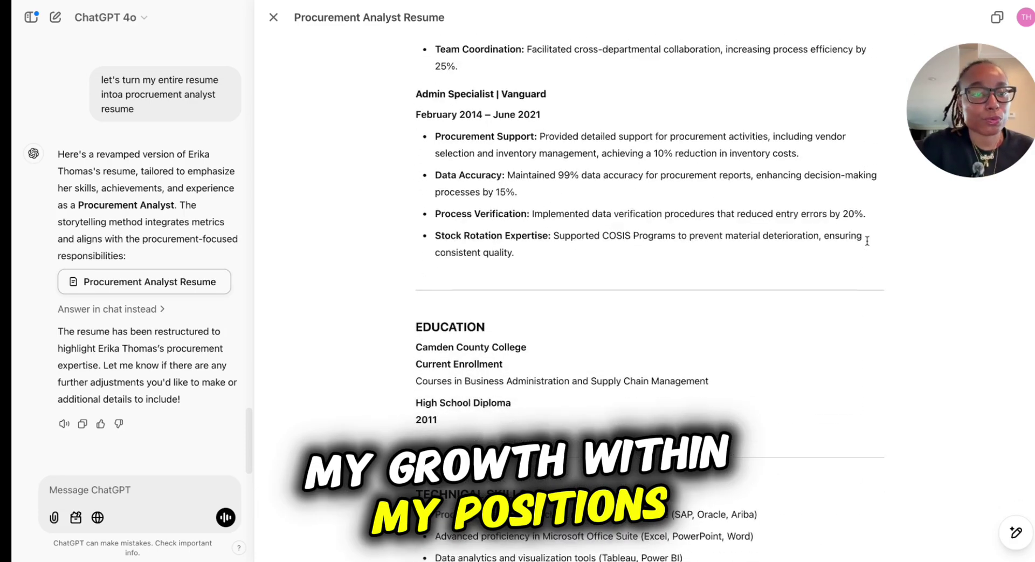
scroll(847, 227, up, 13)
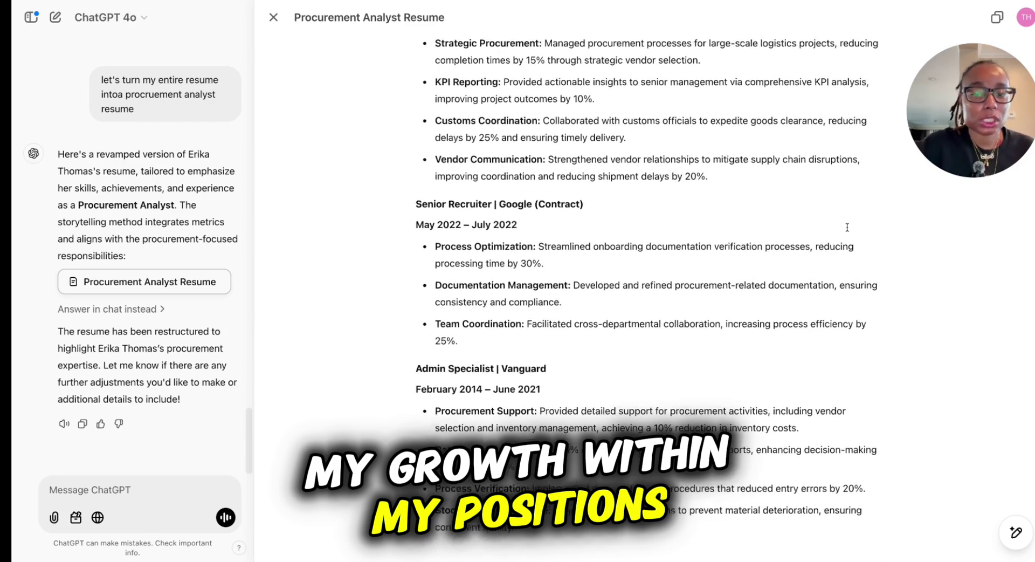
scroll(699, 309, up, 7)
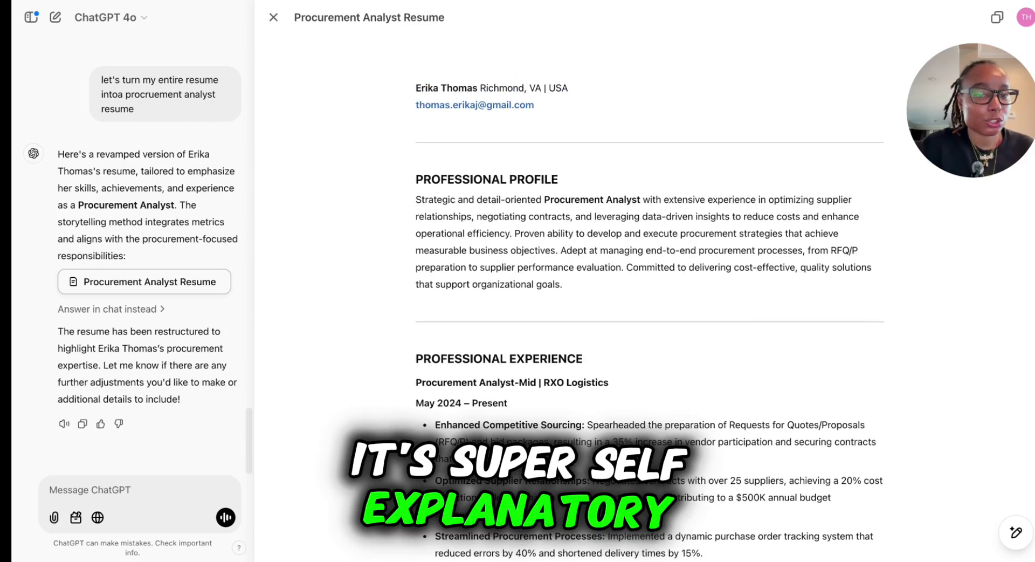
scroll(700, 309, down, 2)
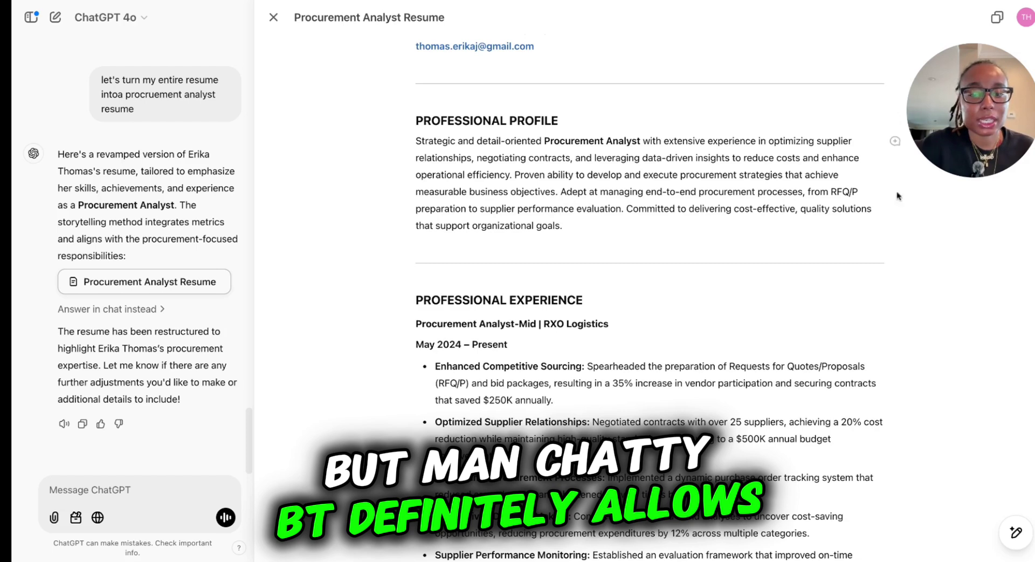
mouse_move(974, 156)
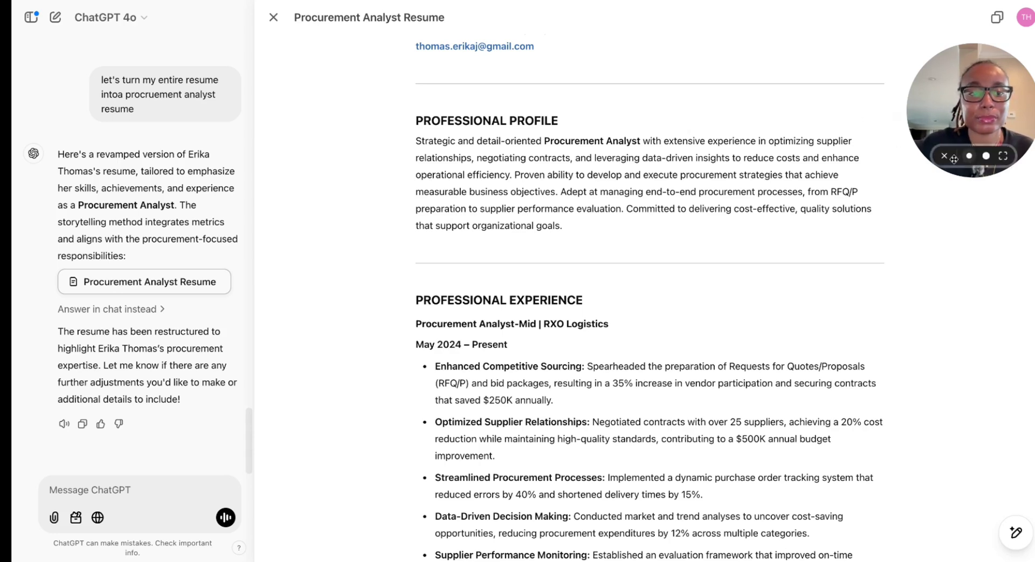
click(986, 156)
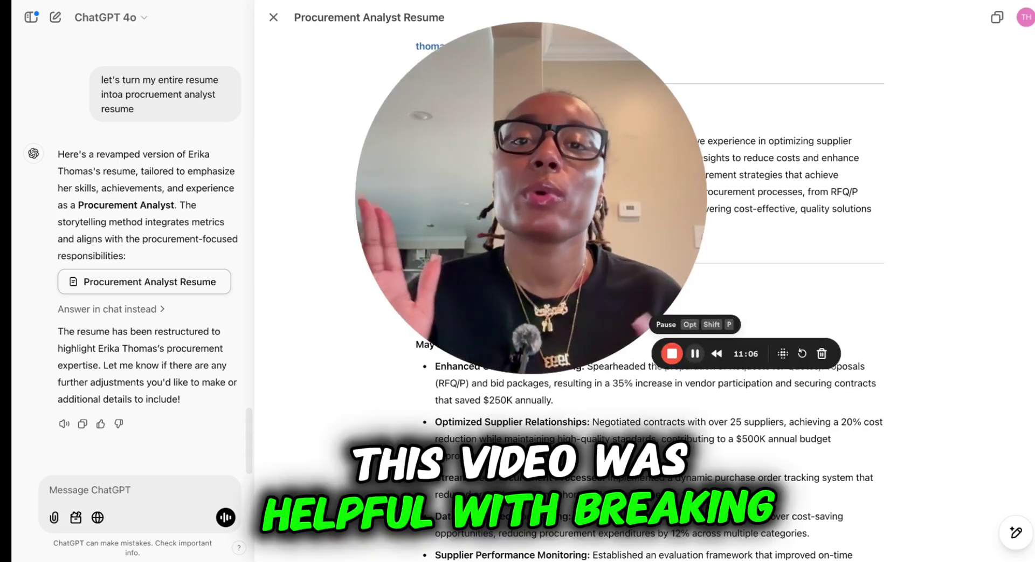